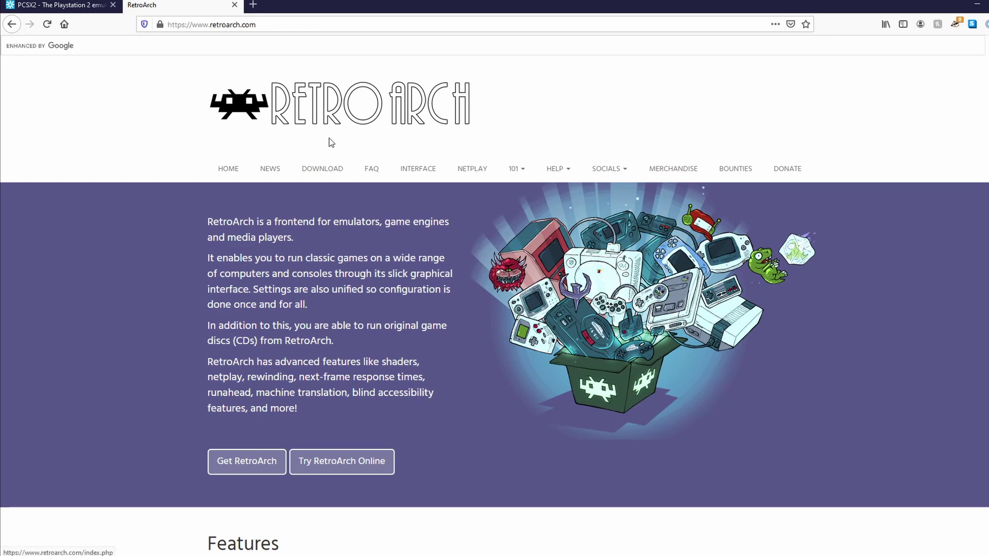
Open the RetroArch download page and look over the Windows 10 / 8 / 7 installers
click(328, 175)
scroll(305, 258, down, 8)
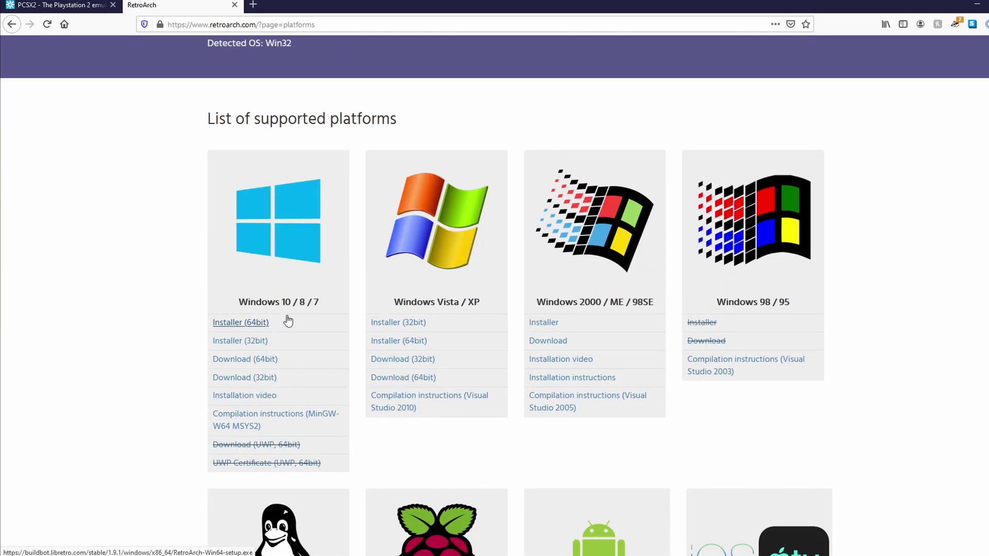
Open the stable Windows releases page on the PCSX2 website, look over the 1.6.0 downloads, and close the browser
click(72, 7)
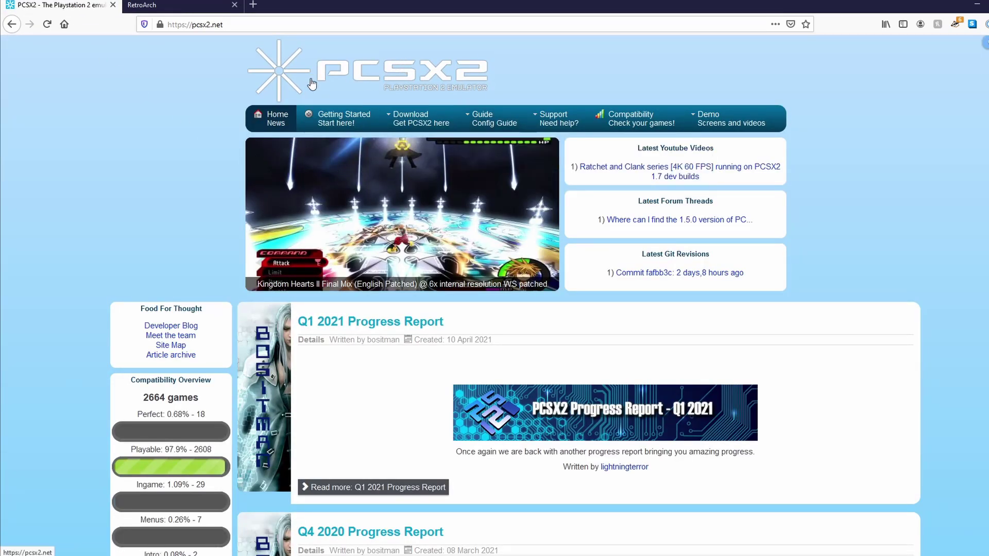
mouse_move(427, 128)
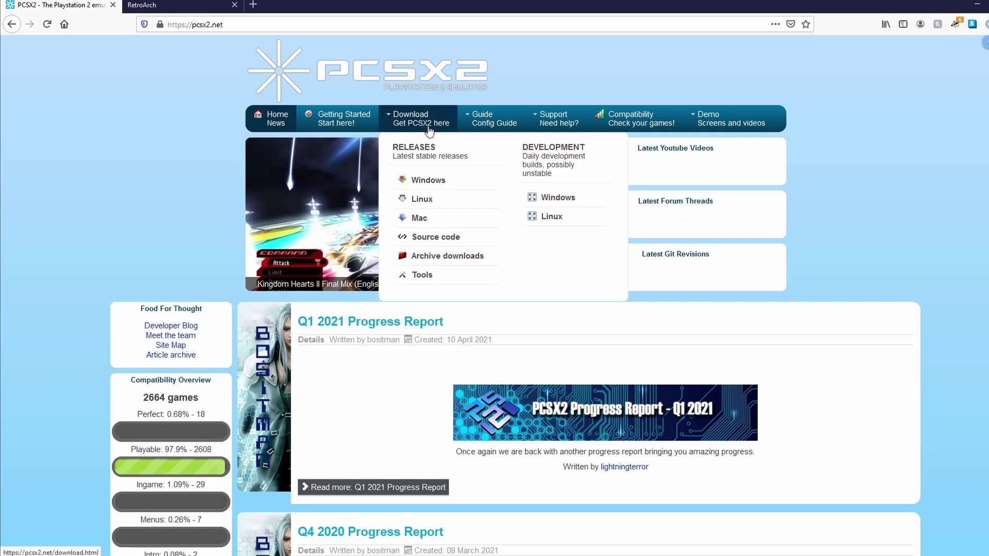
click(416, 180)
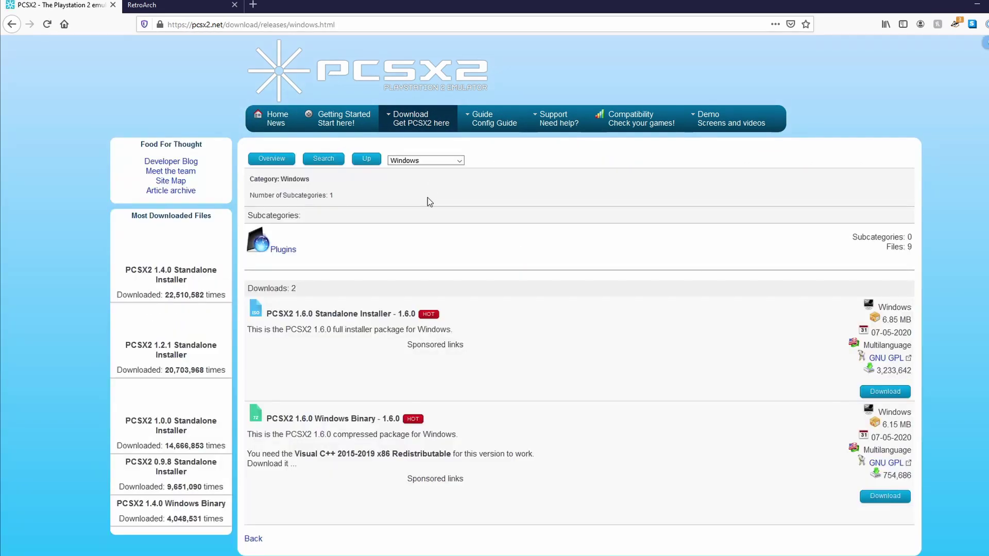
scroll(430, 201, down, 2)
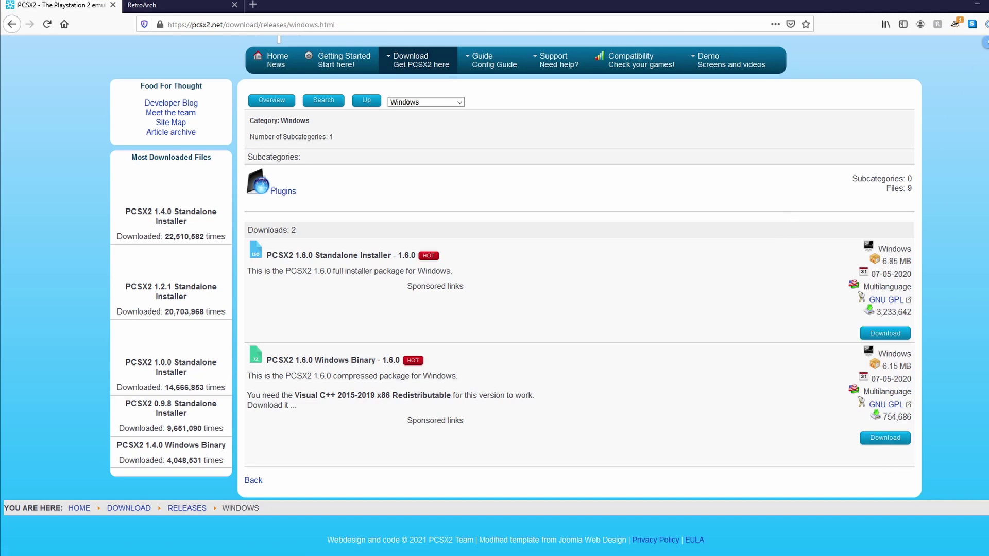
key(alt+F4)
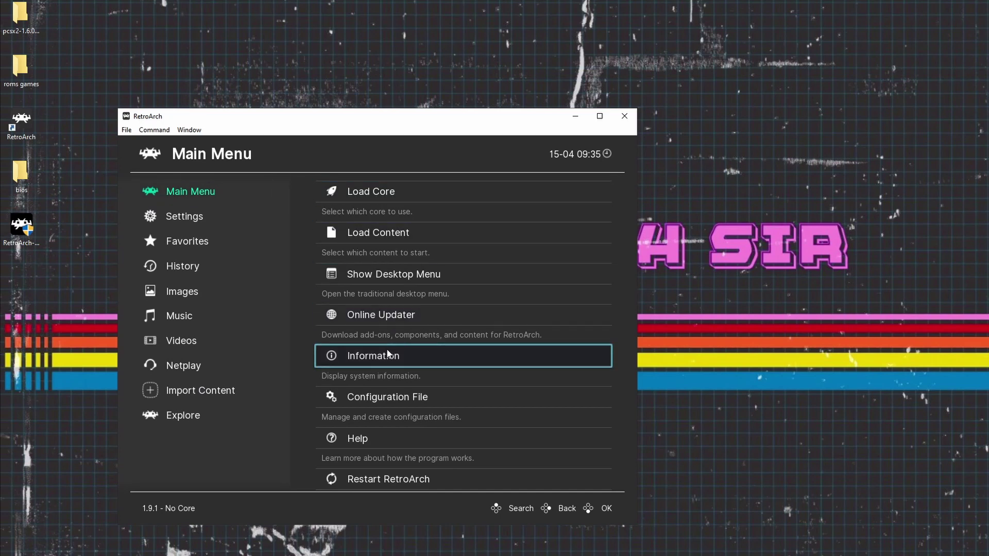
Download the Sony - PlayStation 2 (PCSX2) core through RetroArch's Online Updater
click(388, 320)
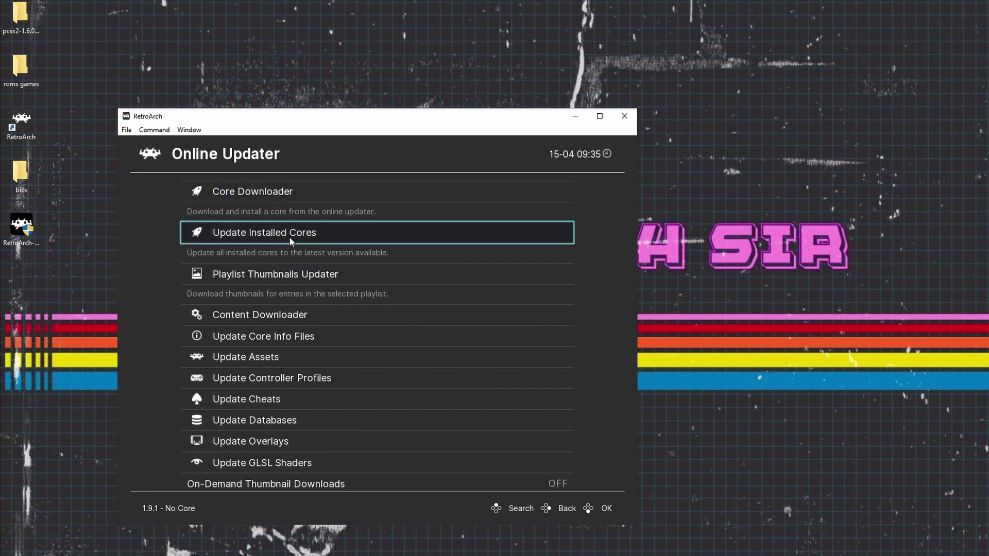
click(277, 194)
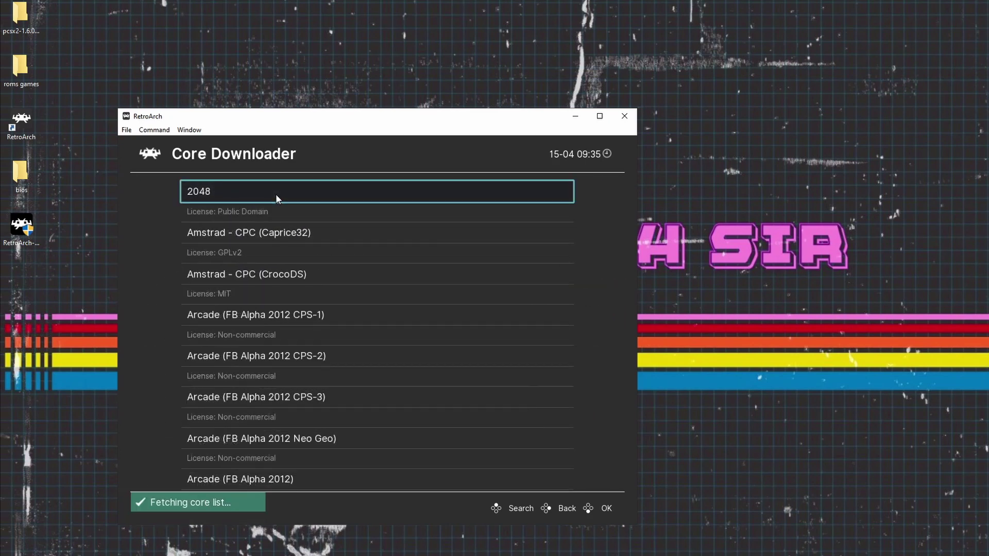
scroll(276, 194, down, 15)
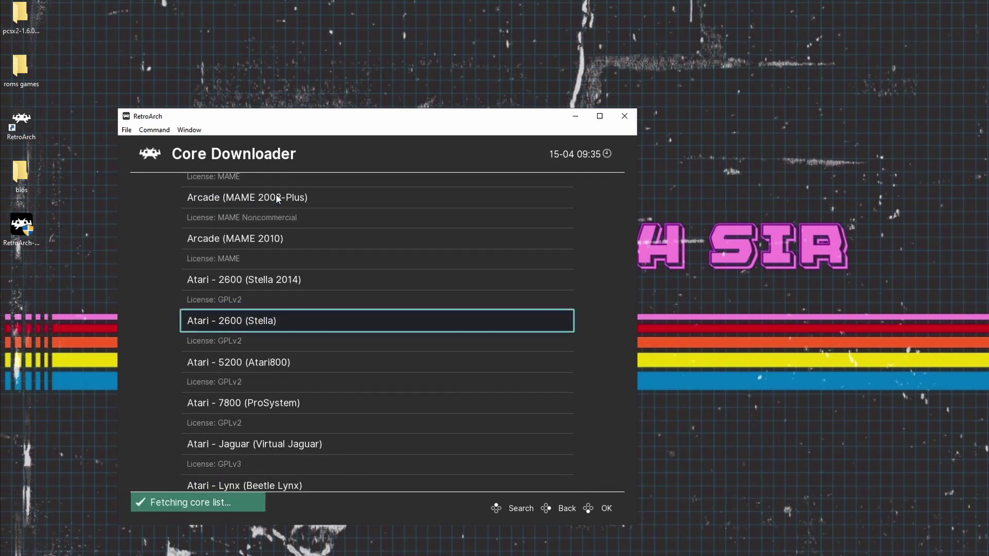
scroll(276, 194, down, 20)
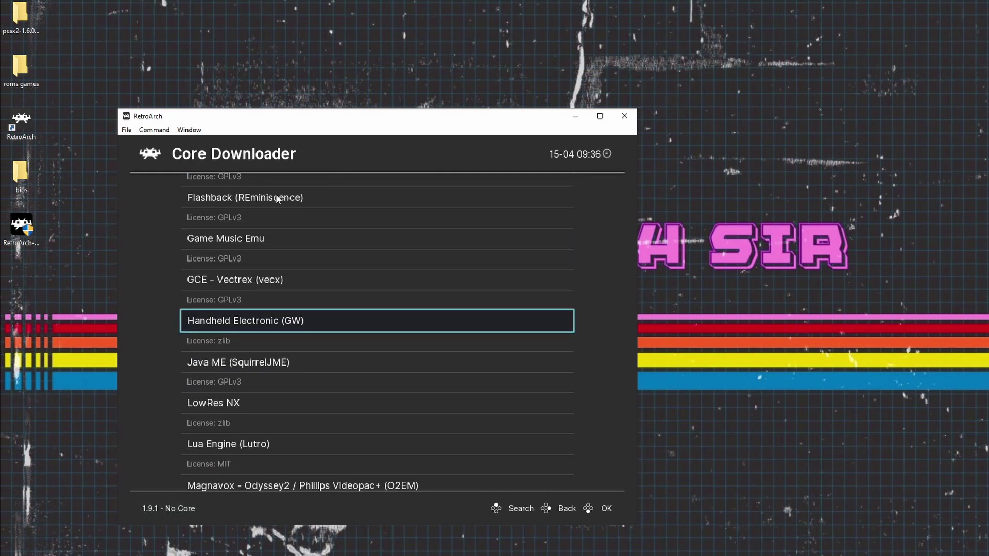
scroll(277, 194, down, 8)
scroll(276, 194, down, 12)
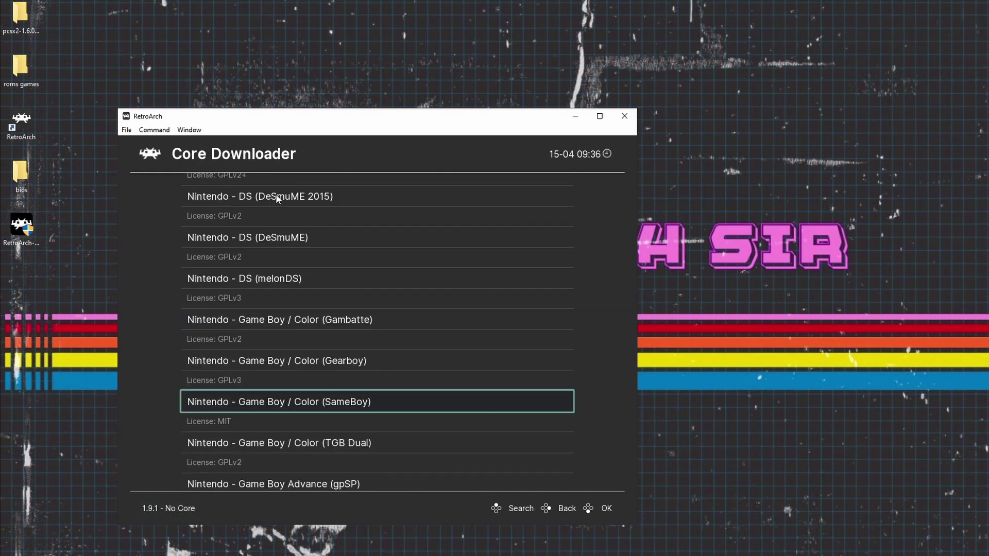
scroll(276, 196, down, 20)
scroll(276, 196, up, 8)
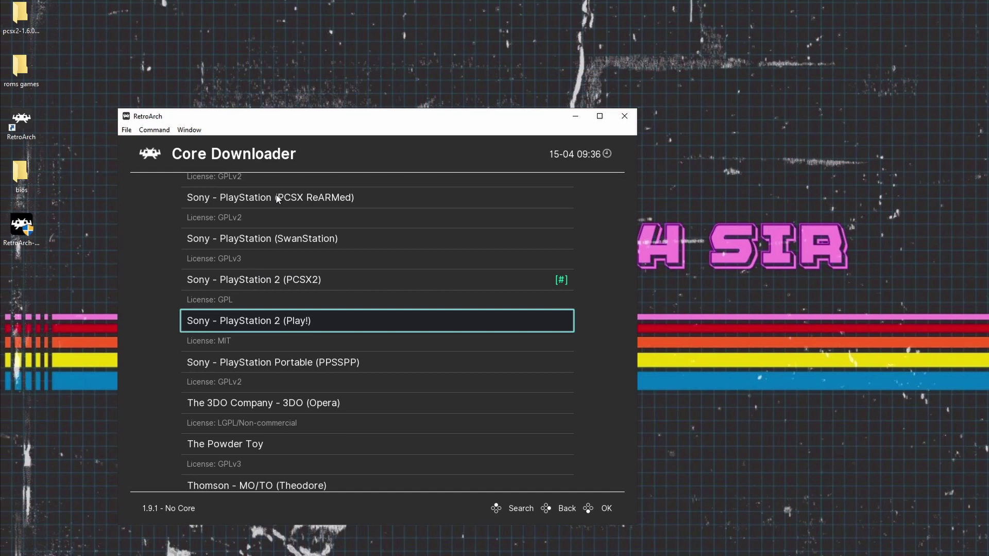
click(275, 283)
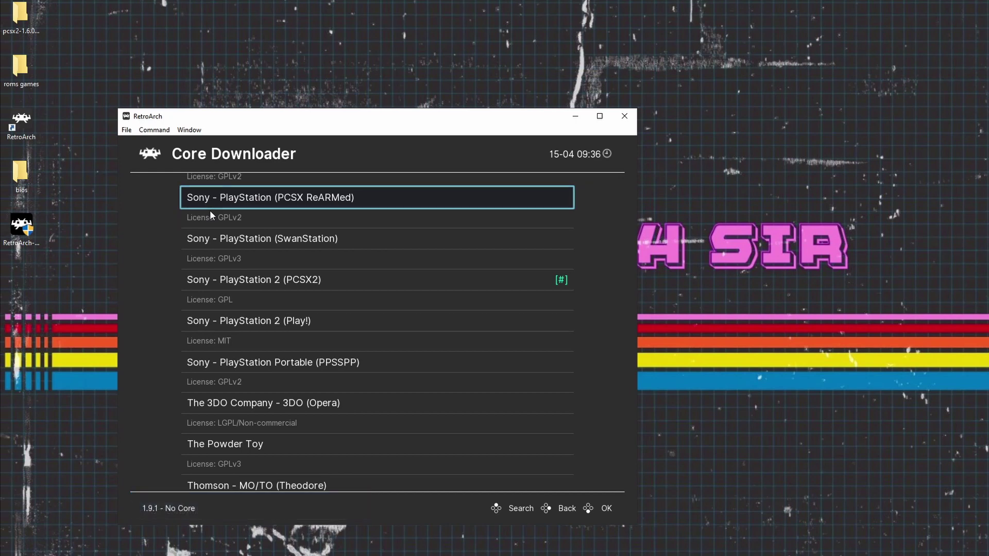
click(149, 155)
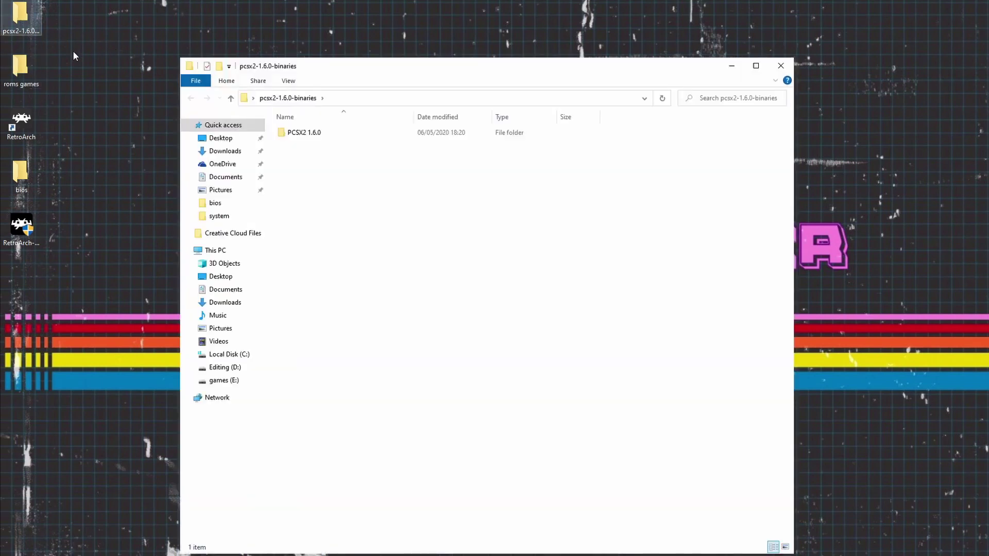
Run pcsx2.exe from the PCSX2 1.6.0 folder and go through its first-time configuration wizard with the default settings
drag(385, 63, 388, 47)
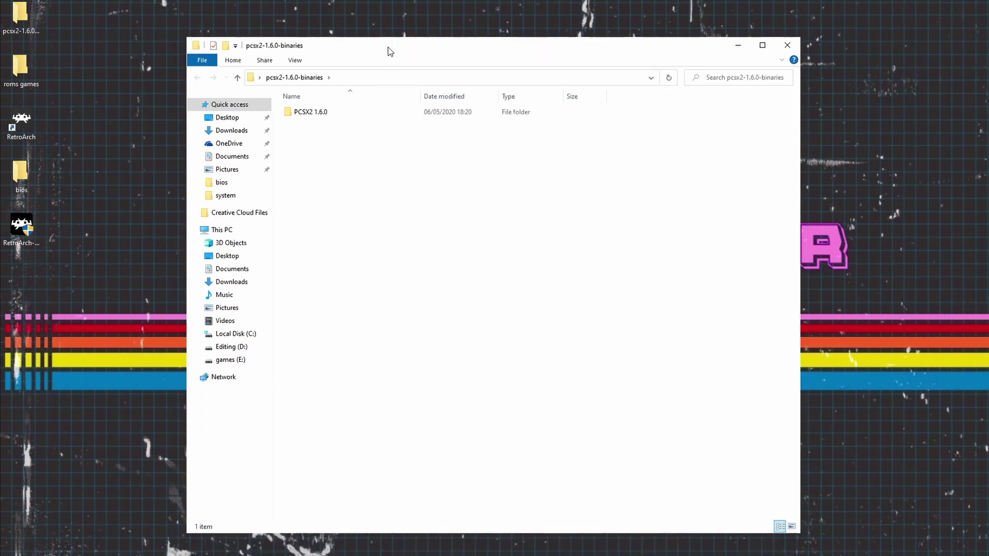
click(313, 111)
double_click(314, 112)
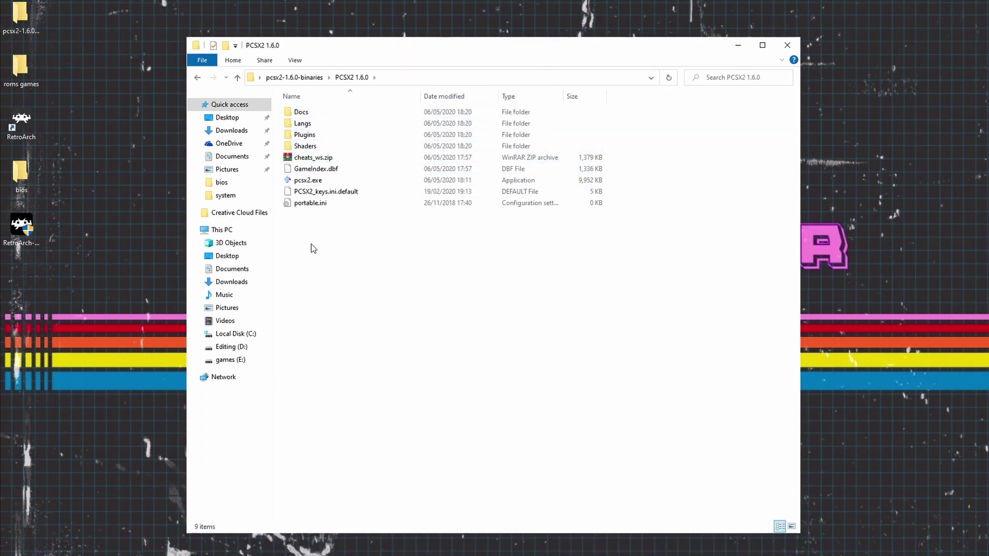
double_click(315, 183)
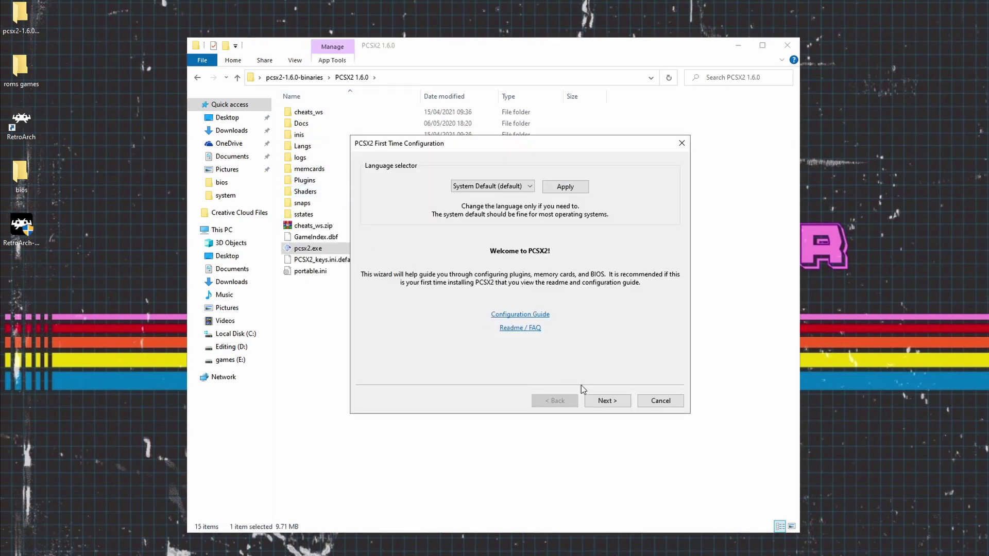
click(611, 402)
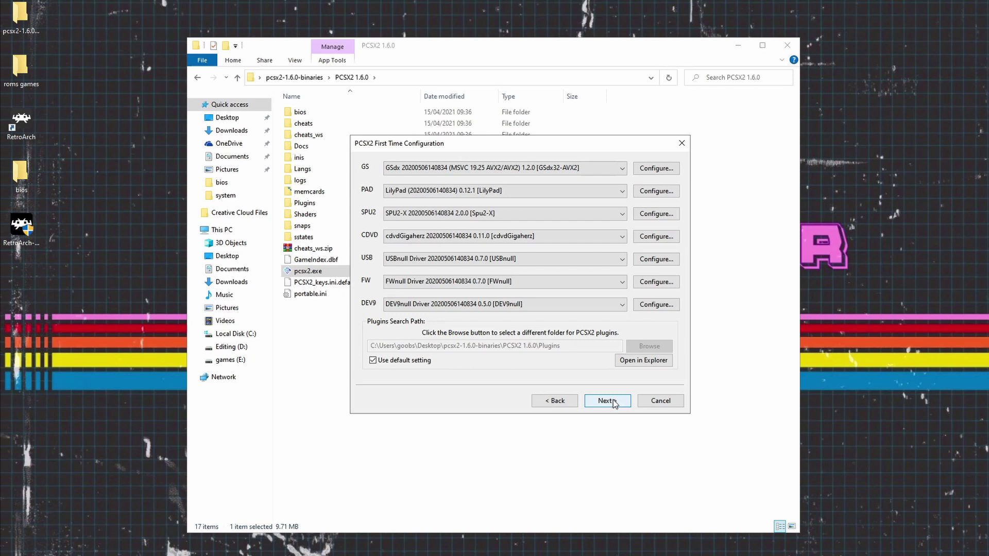
click(613, 402)
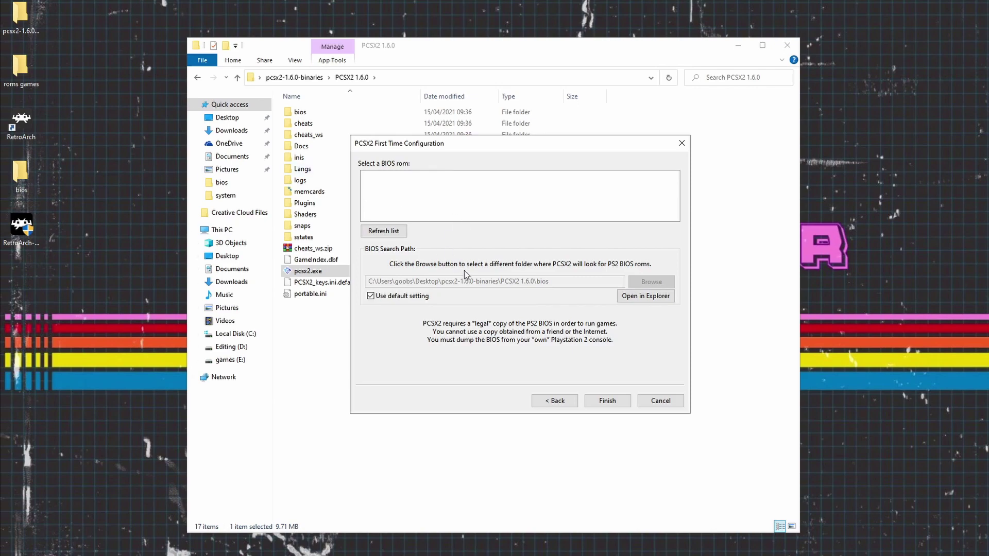
click(608, 402)
Copy scph10000.bin from the desktop bios folder into the bios folder of PCSX2 1.6.0
double_click(22, 175)
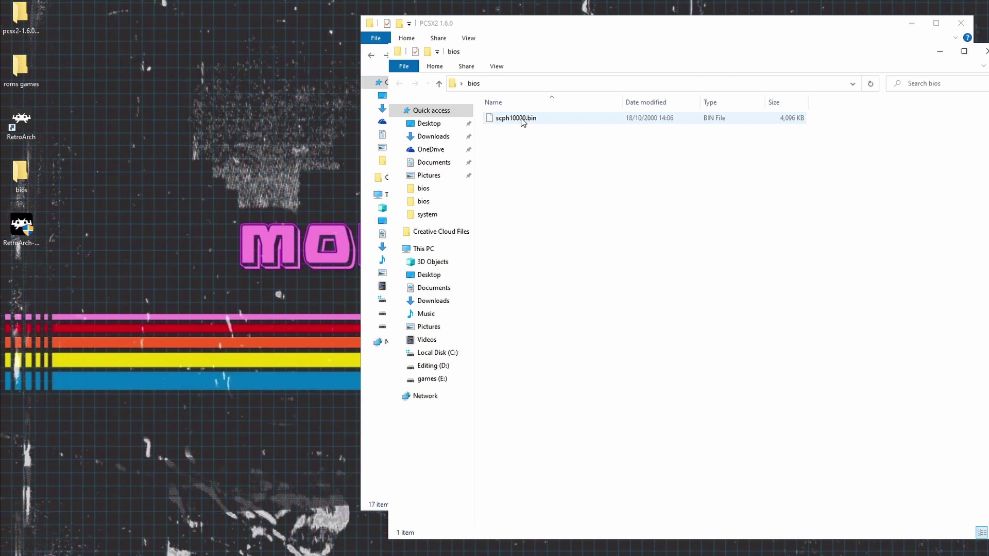
right_click(523, 120)
click(561, 283)
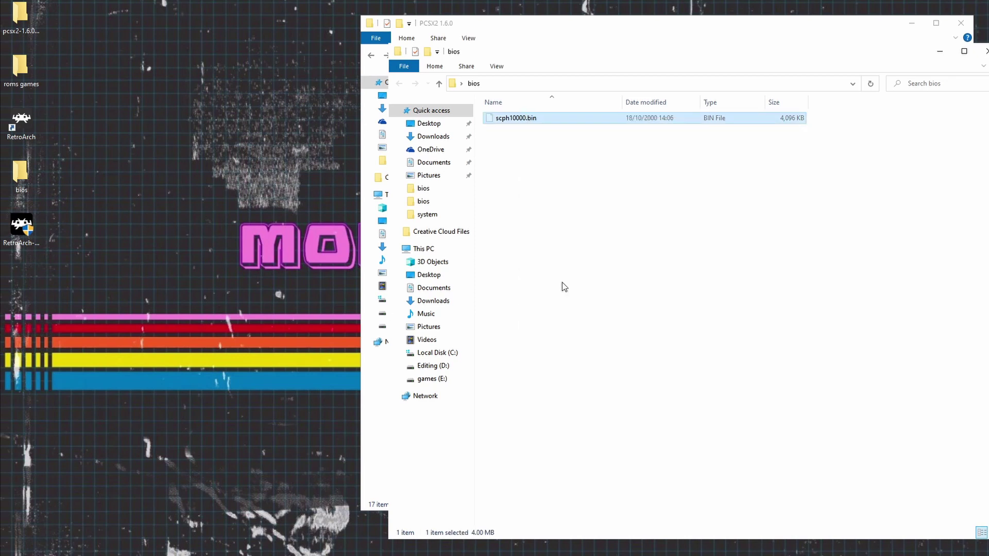
click(986, 51)
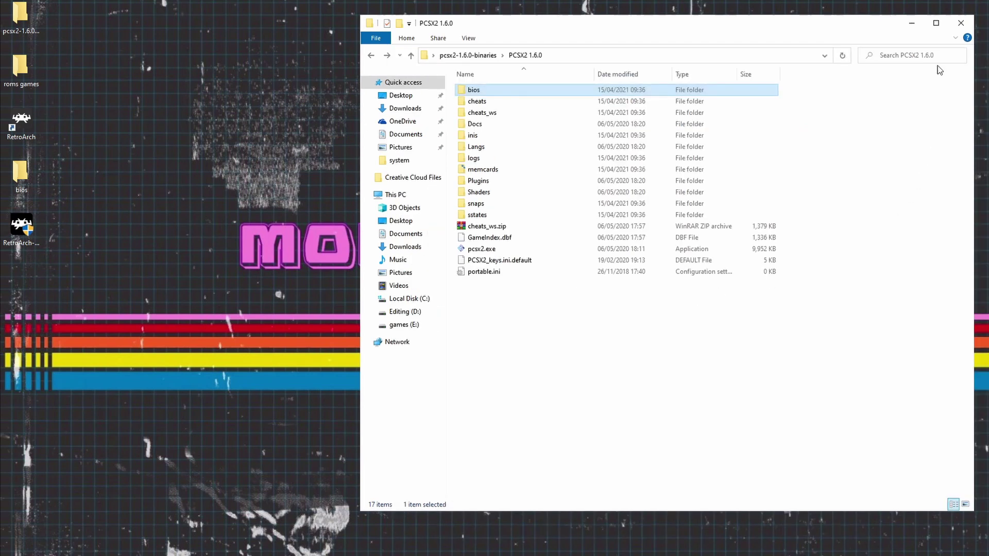
double_click(519, 92)
right_click(497, 131)
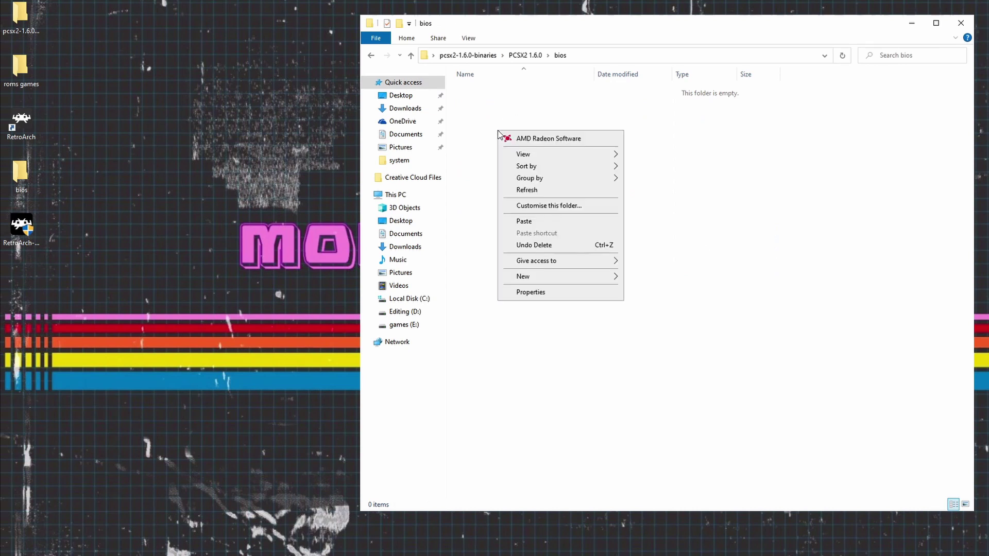
click(524, 222)
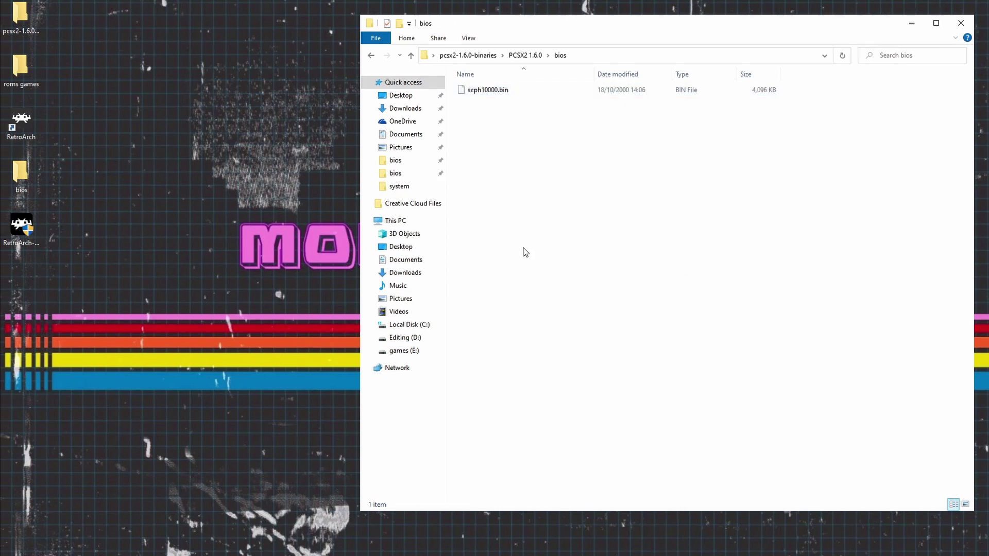
Go to the system folder inside RetroArch-Win64 on Local Disk (C:)
click(369, 56)
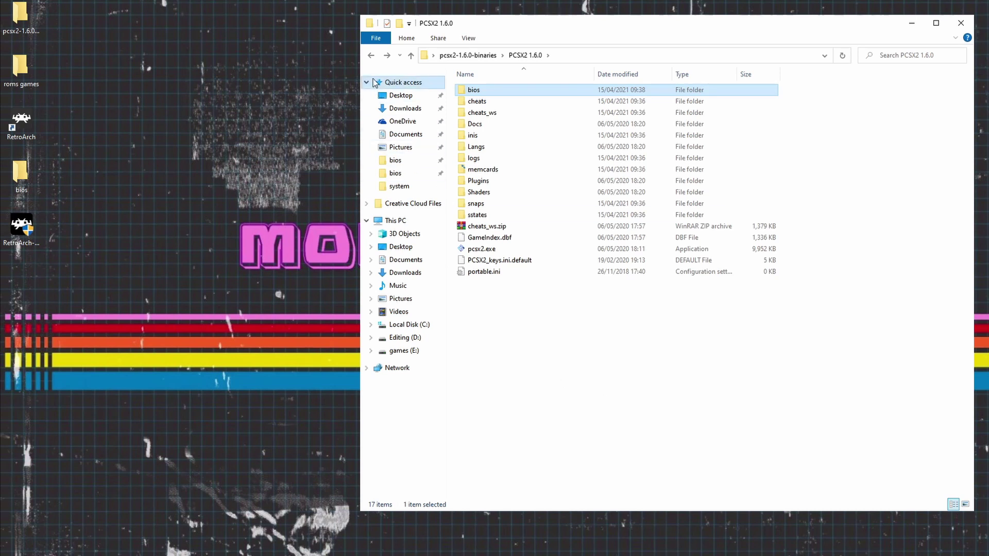
key(alt+Left)
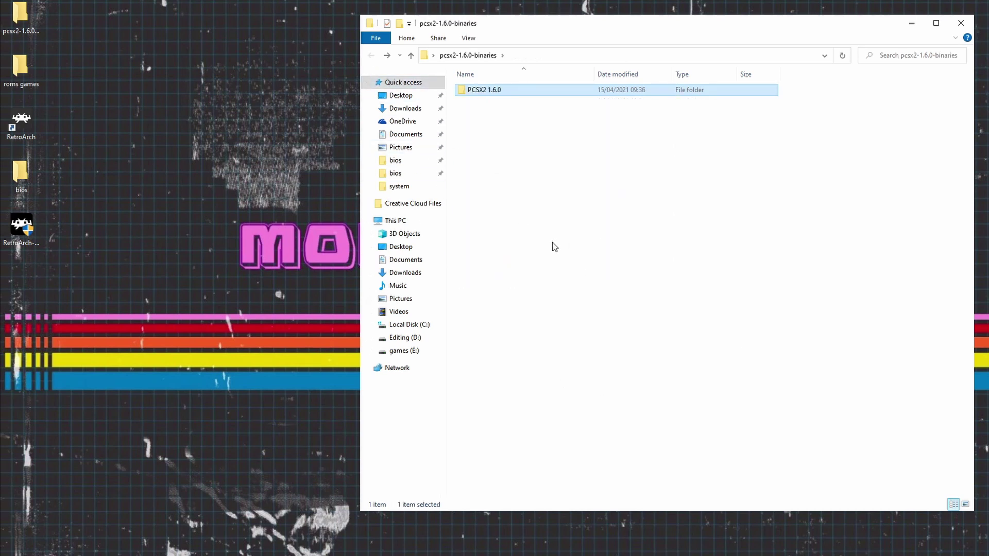
mouse_move(475, 90)
click(404, 326)
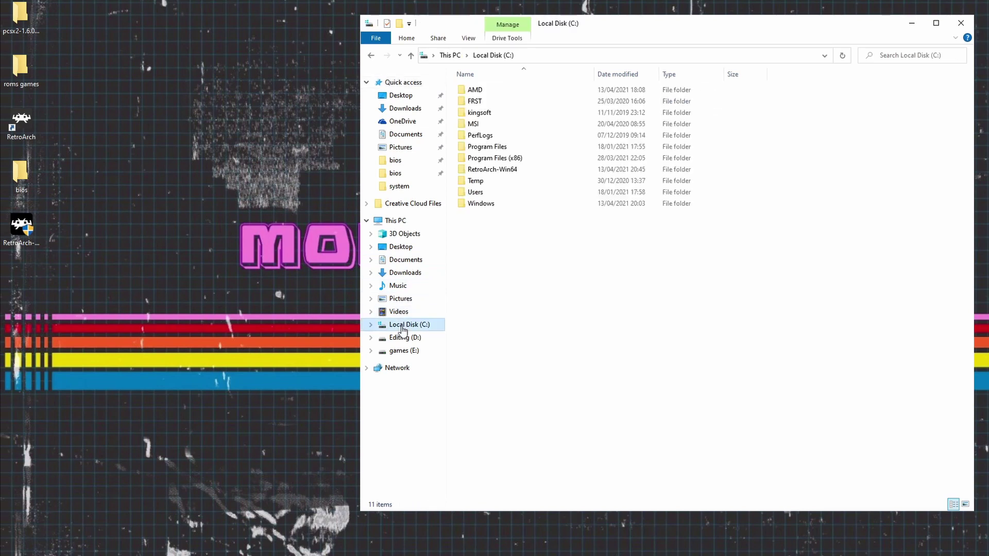
double_click(490, 169)
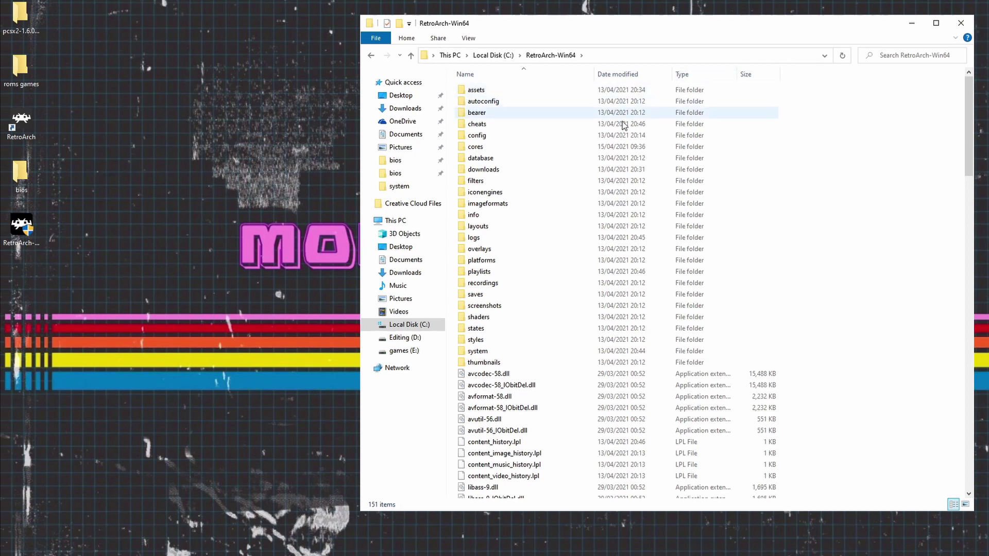
click(477, 354)
double_click(477, 354)
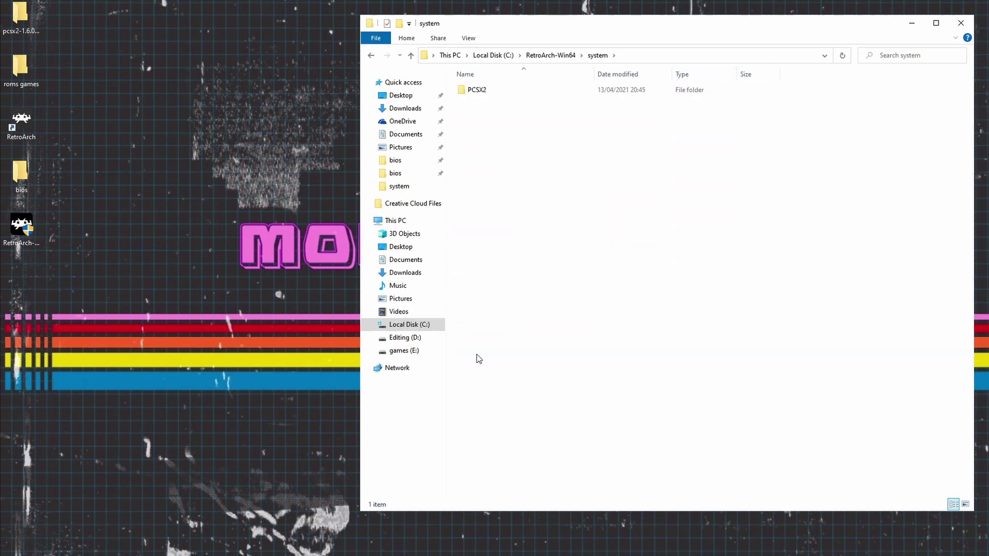
Delete the existing PCSX2 folder from RetroArch's system folder and move the pcsx2-1.6.0-binaries folder there from the desktop
click(471, 92)
right_click(472, 91)
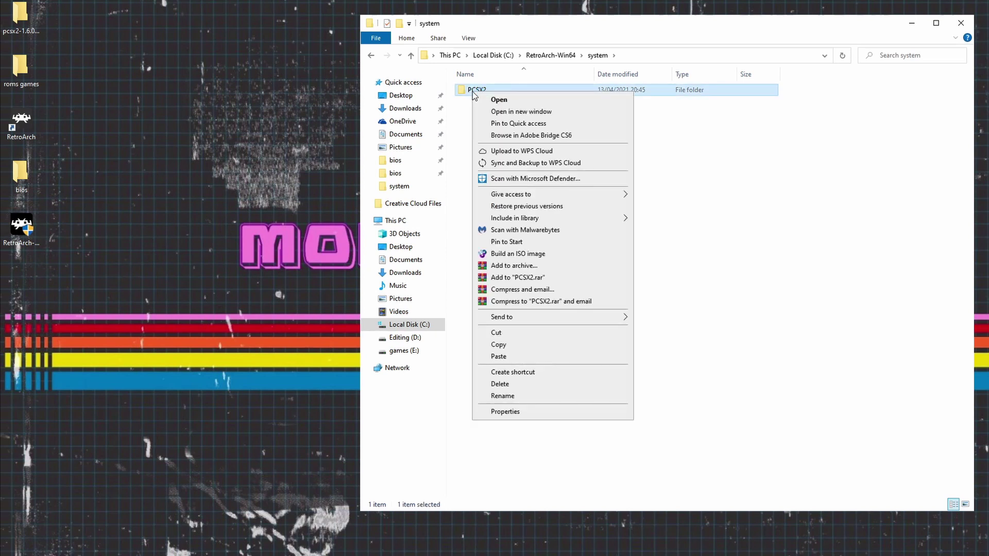
click(507, 382)
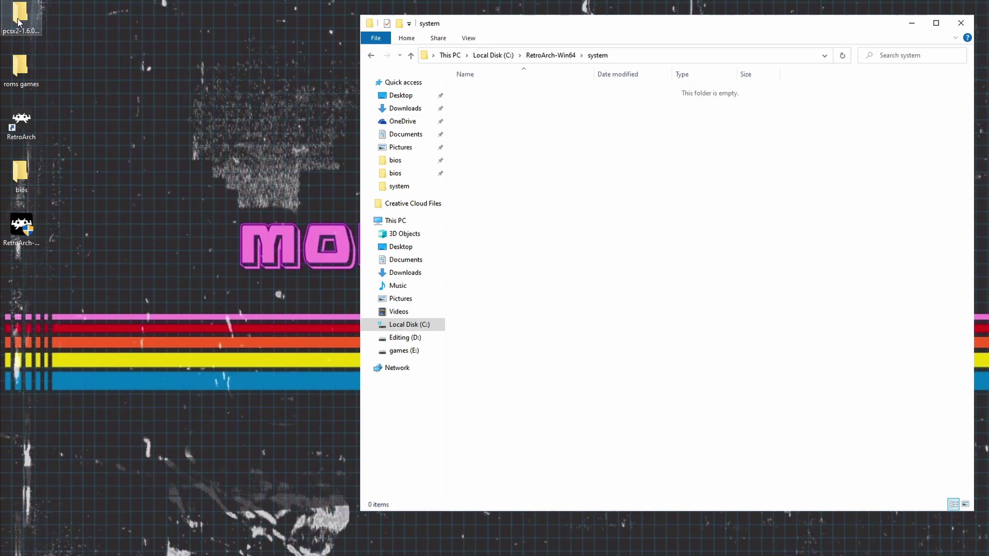
drag(18, 21, 524, 132)
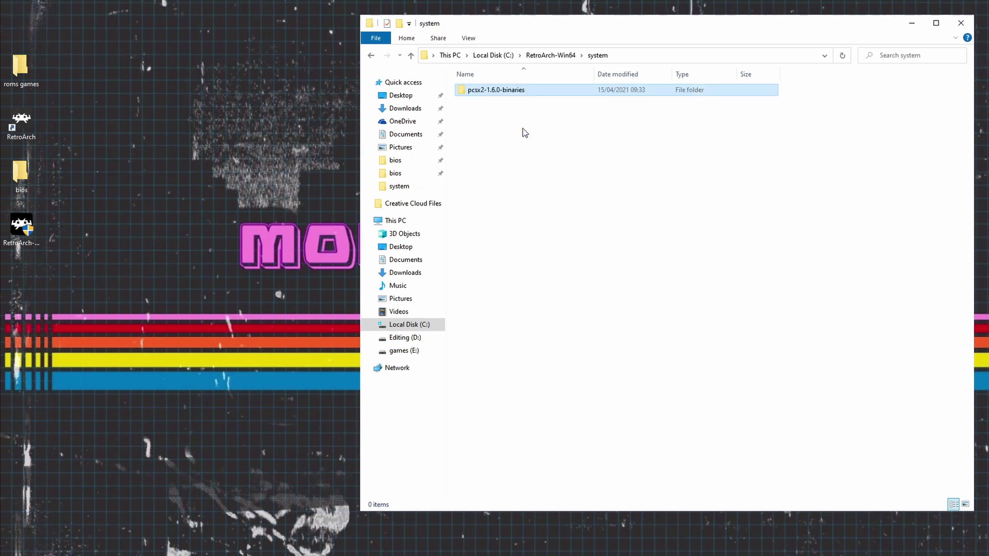
click(540, 160)
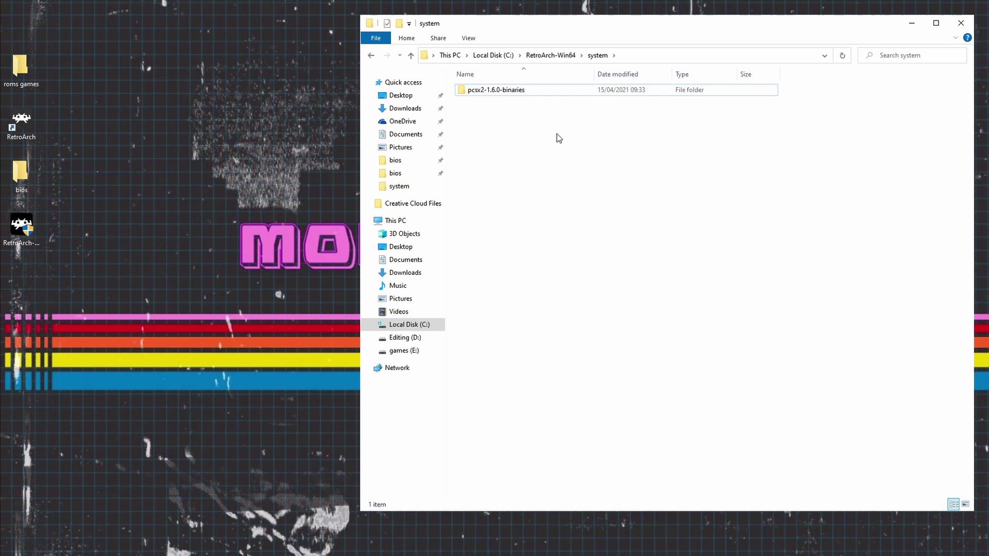
Rename the pcsx2-1.6.0-binaries folder in RetroArch's system folder as pcsx2
right_click(517, 92)
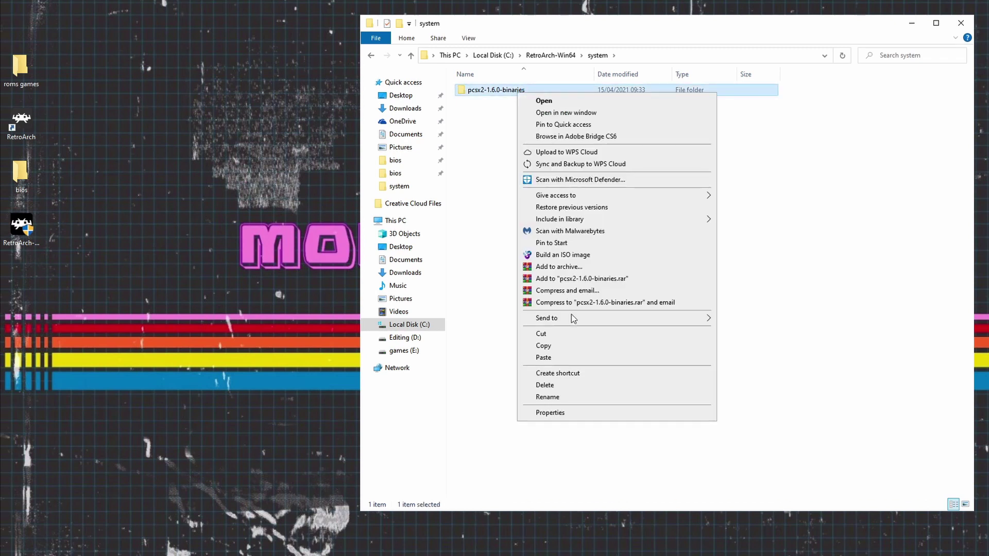
click(566, 400)
click(534, 88)
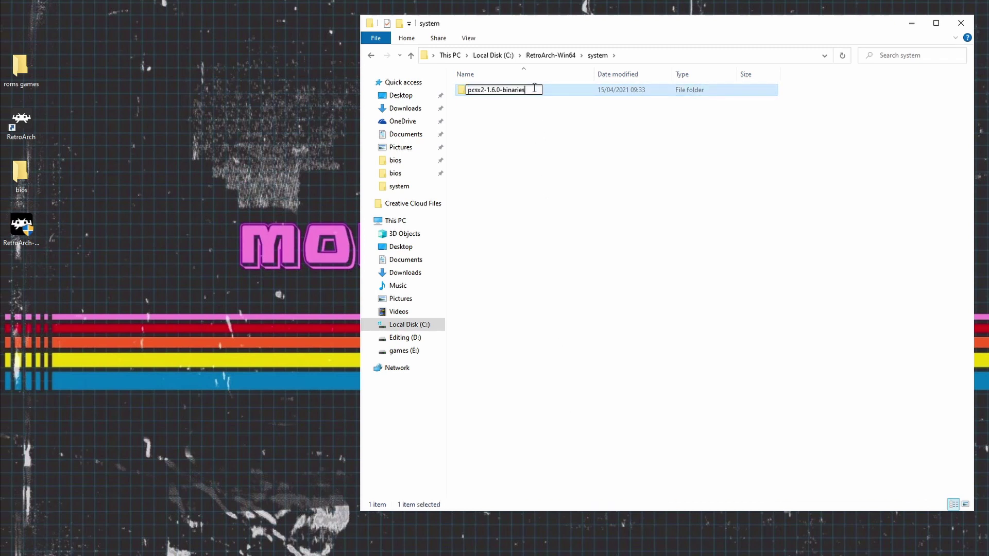
key(BackSpace)
key(BackSpace)
key(BackSpace)
key(BackSpace)
key(BackSpace)
key(BackSpace)
key(BackSpace)
key(BackSpace)
key(BackSpace)
key(BackSpace)
key(BackSpace)
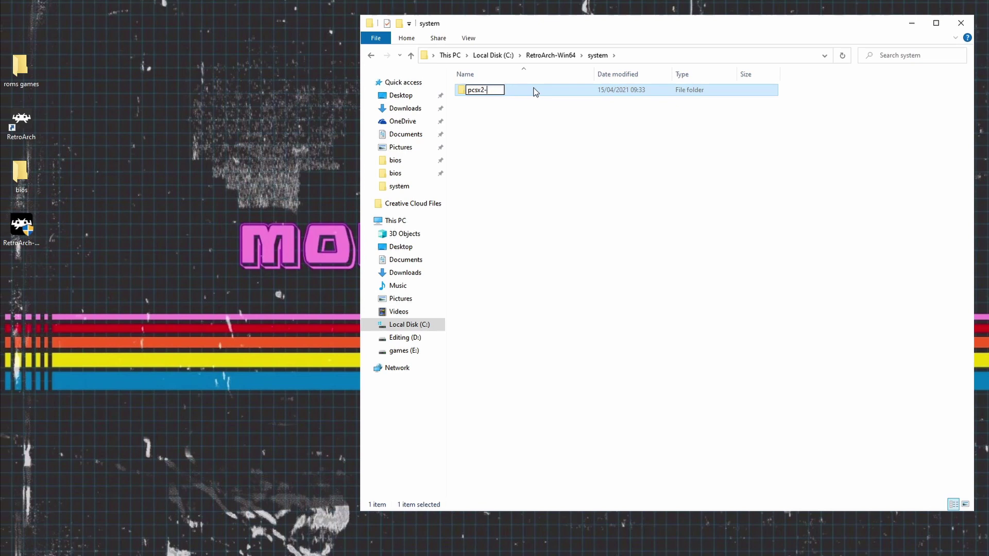
click(525, 173)
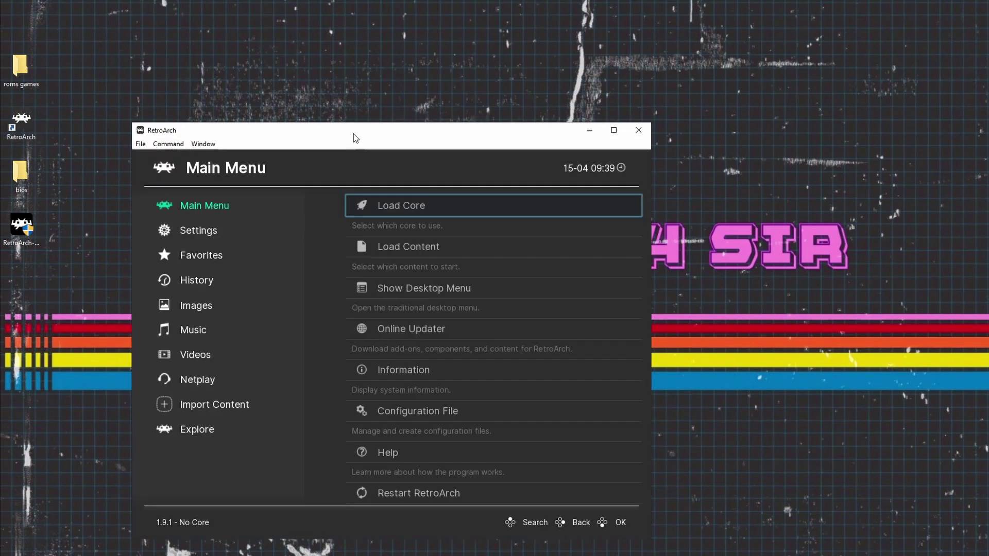
Move the RetroArch window toward the middle of the desktop and load the Sony - PlayStation 2 (PCSX2) core
drag(353, 133, 484, 68)
click(552, 144)
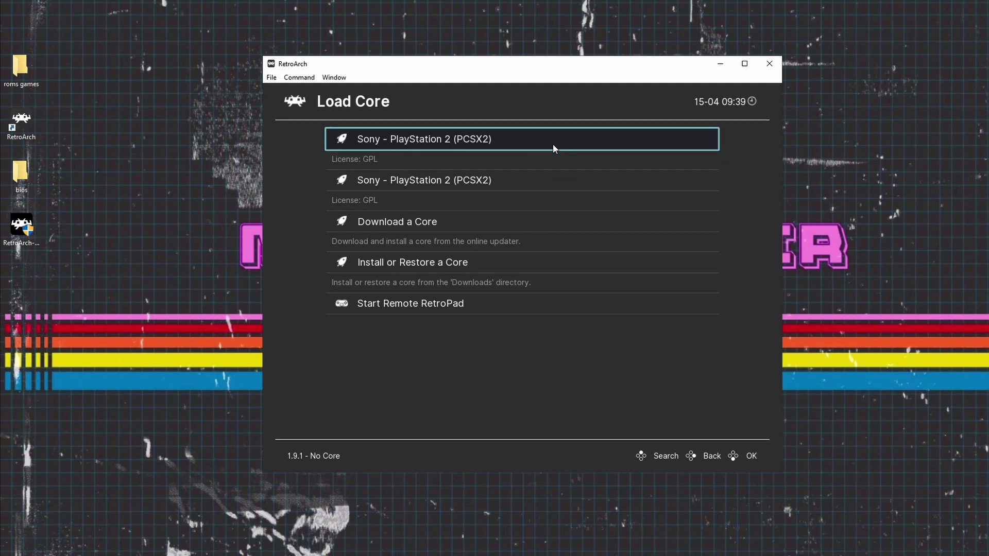
click(414, 140)
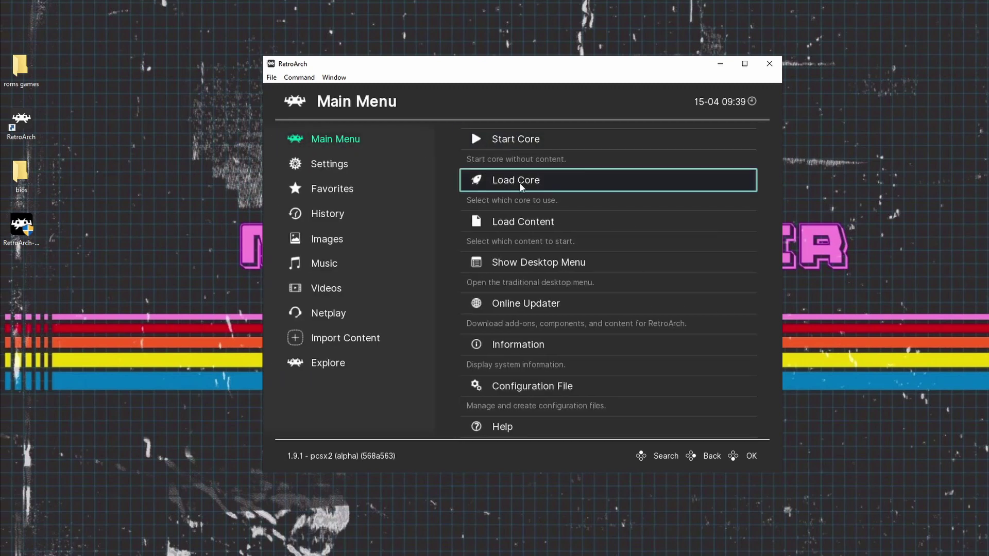
Try to load Scarface - The World Is Yours (USA).iso from the PS2 folder inside roms games on the desktop
click(522, 220)
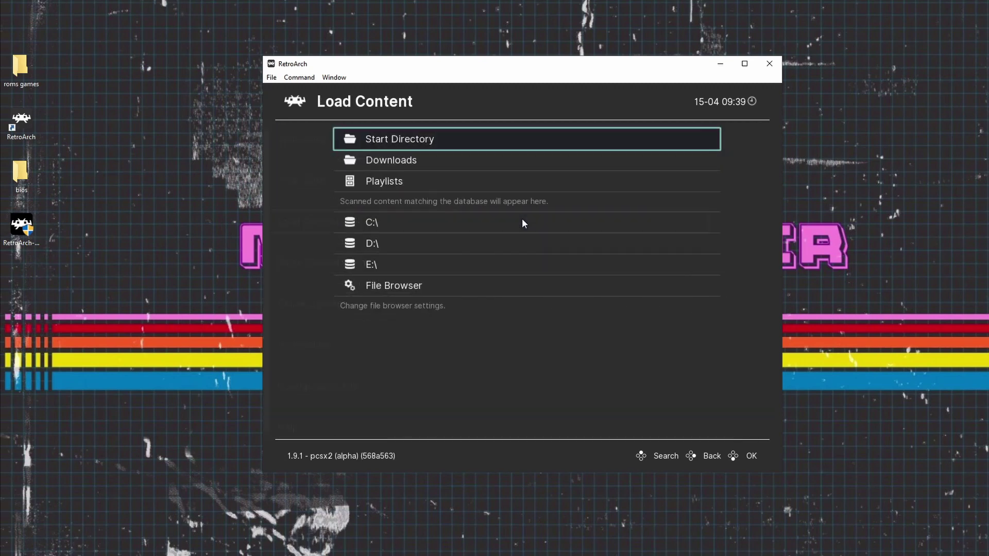
click(374, 224)
scroll(373, 224, down, 13)
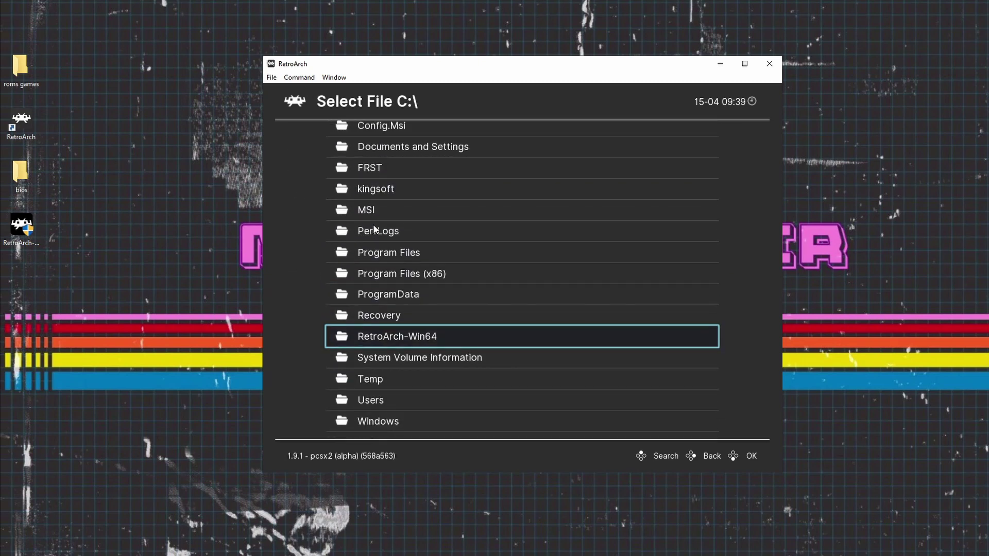
click(368, 402)
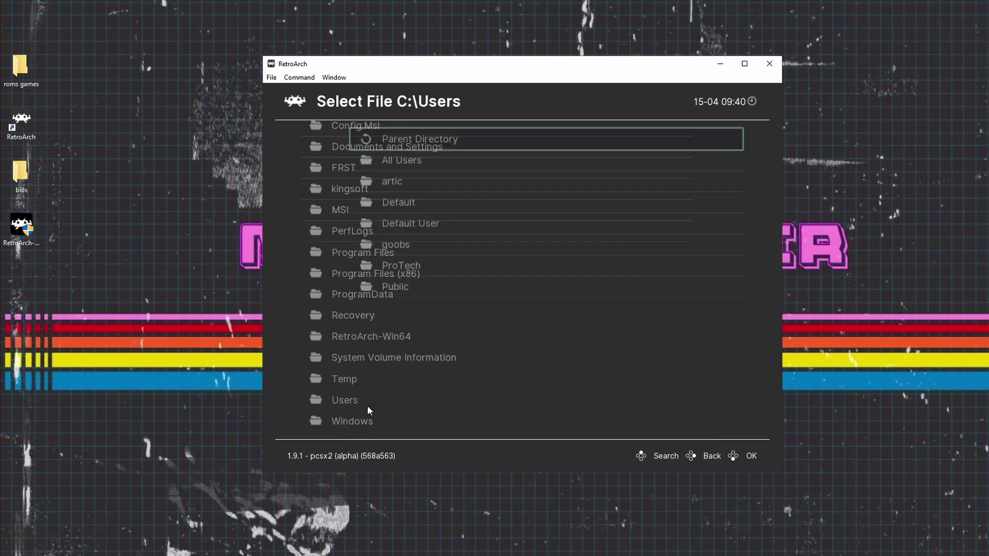
click(369, 247)
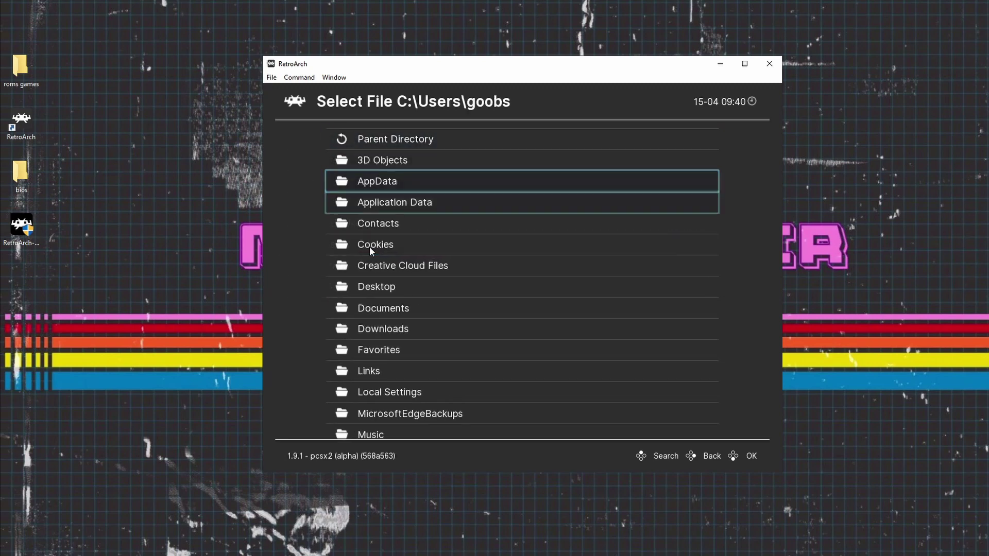
click(385, 294)
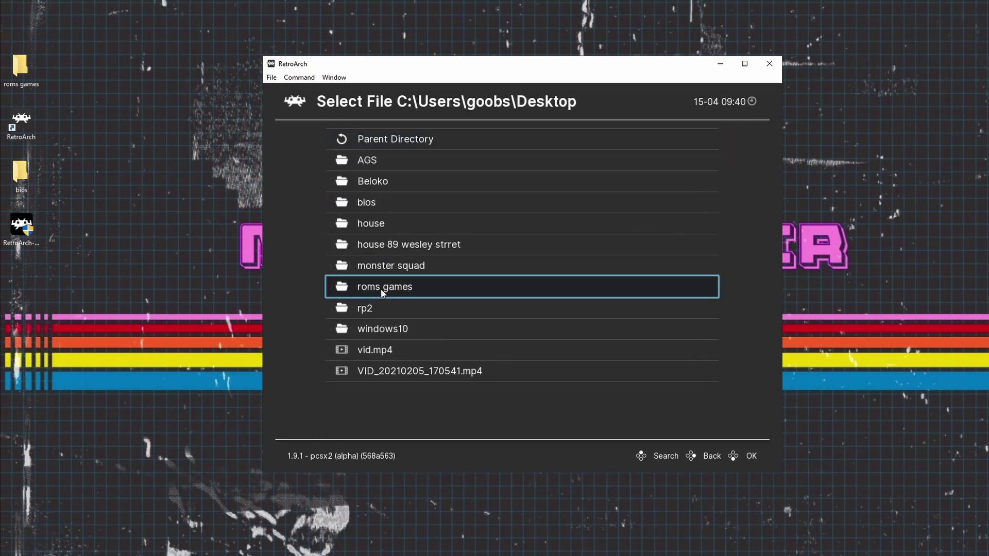
click(381, 290)
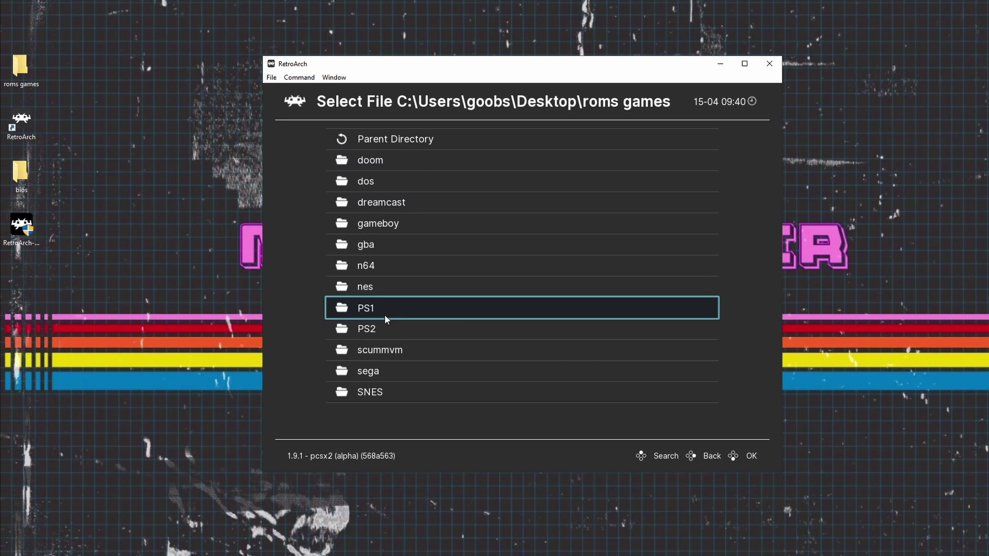
click(385, 328)
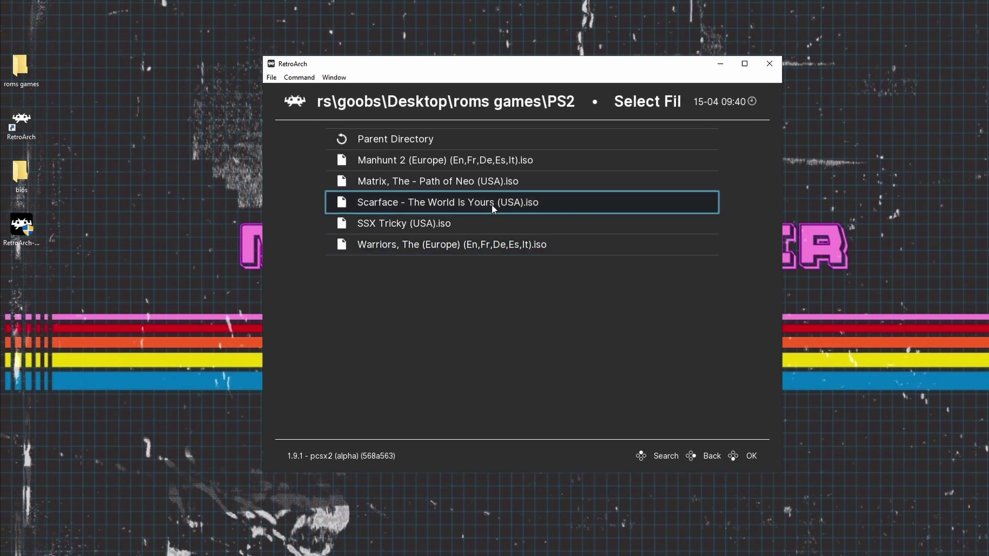
click(438, 205)
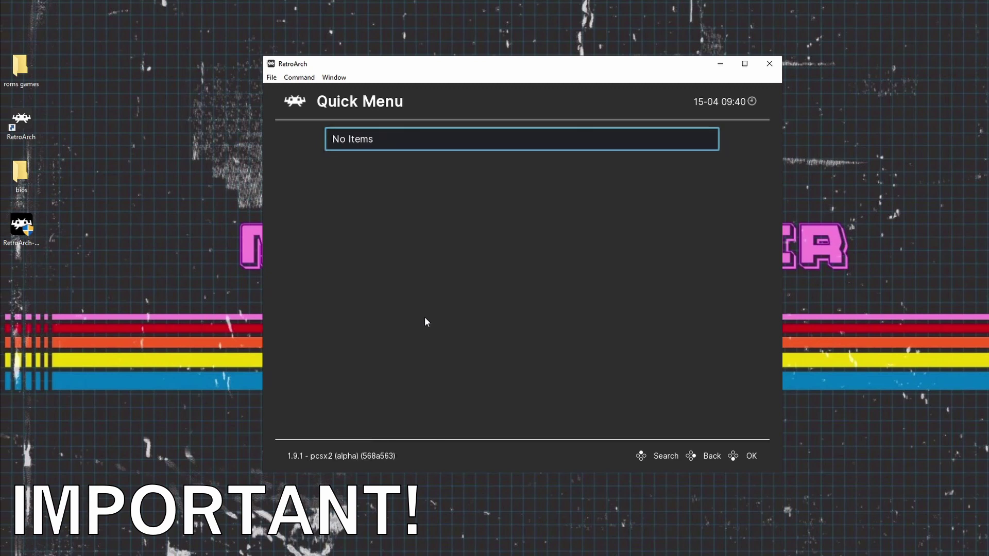
right_click(301, 103)
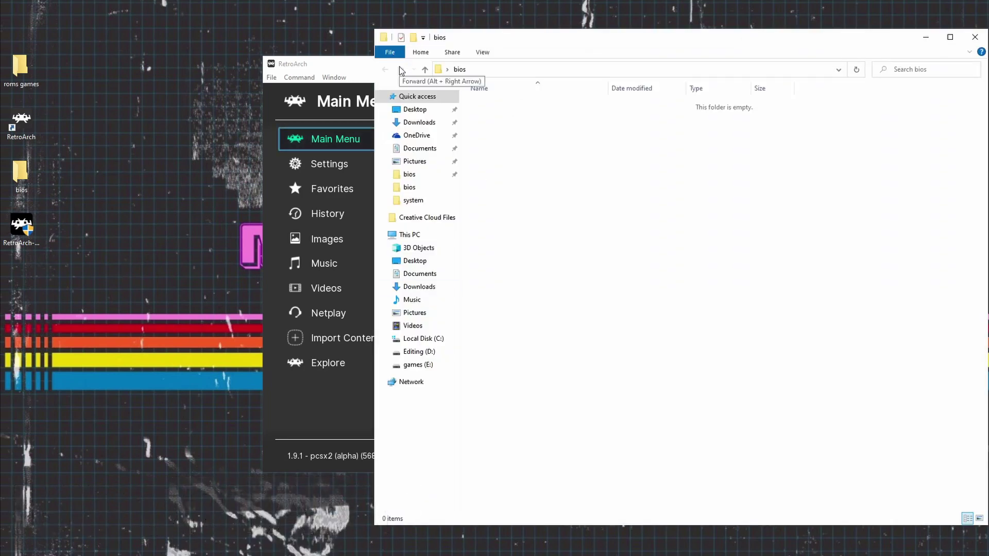
Go to system\pcsx2 inside RetroArch-Win64 on Local Disk (C:) and check the contents of the PCSX2 1.6.0 folder
click(417, 339)
click(508, 195)
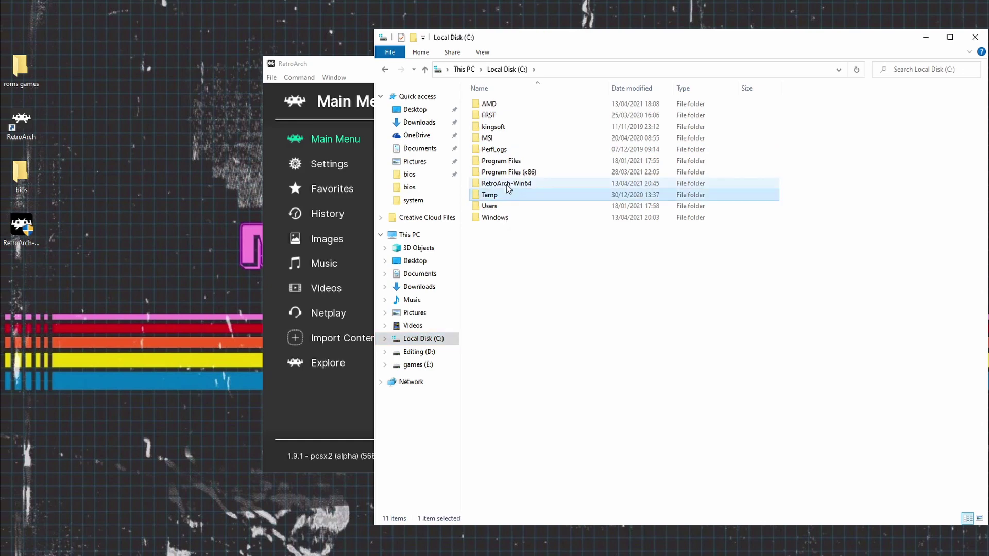
double_click(506, 183)
click(487, 366)
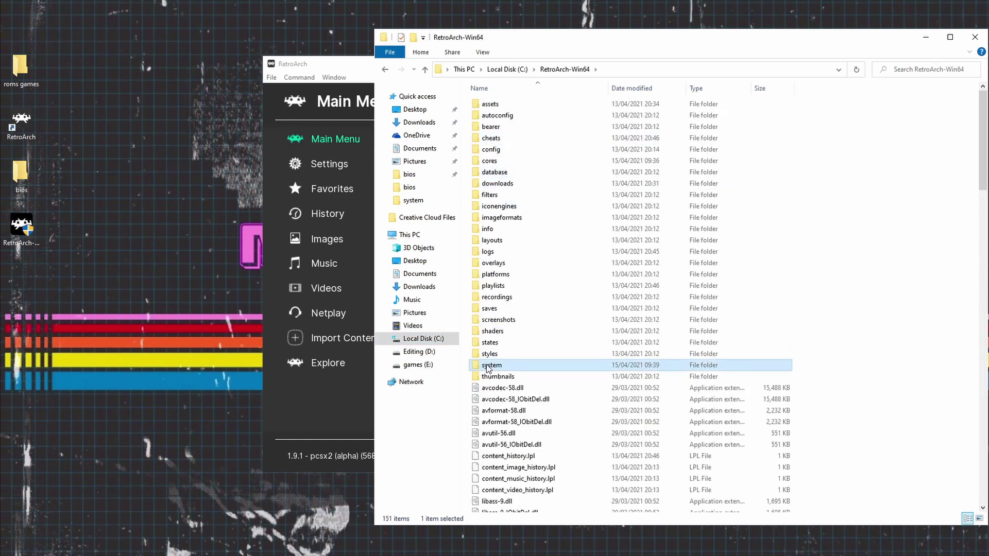
double_click(488, 365)
double_click(489, 105)
double_click(490, 105)
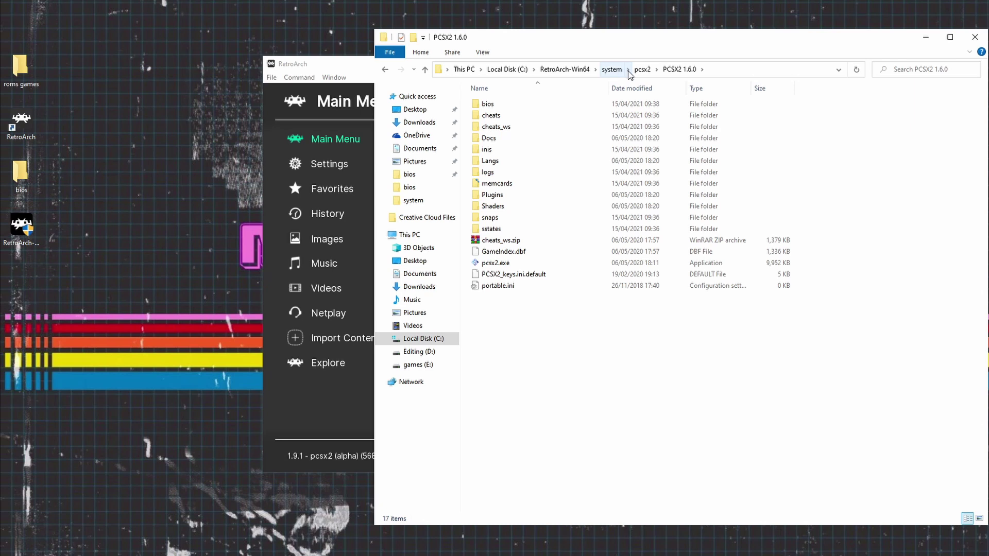
Rename the PCSX2 1.6.0 folder inside the pcsx2 folder as PCSX2
click(384, 70)
right_click(498, 112)
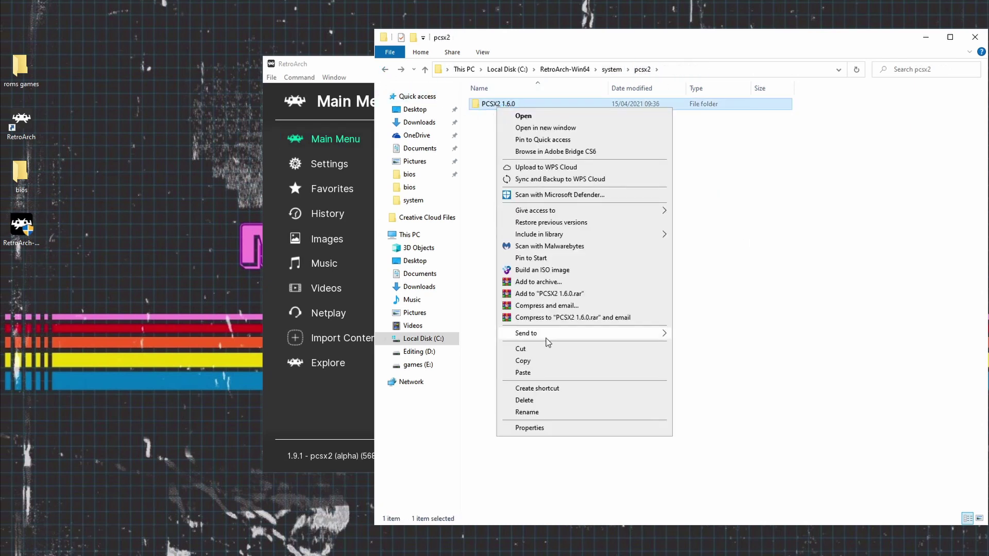
click(544, 412)
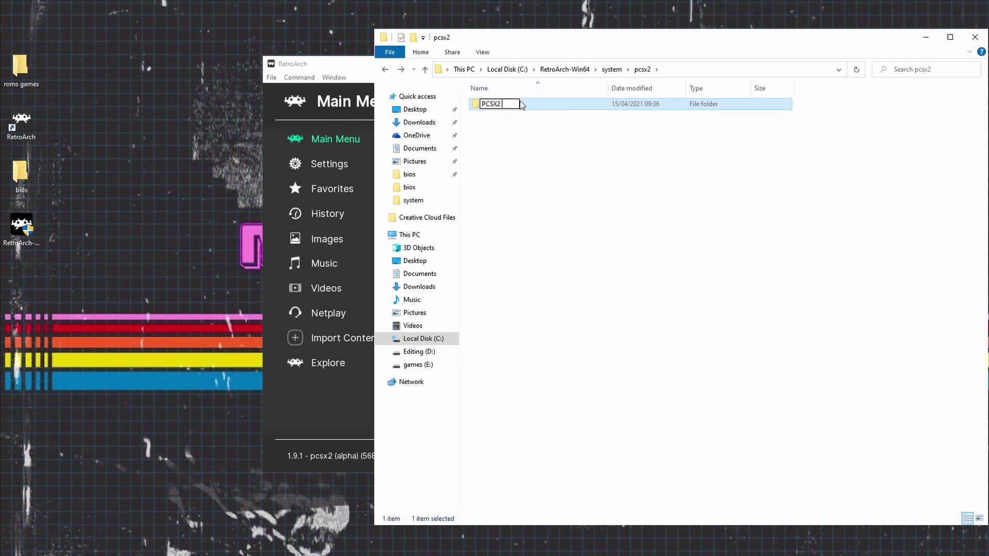
click(538, 164)
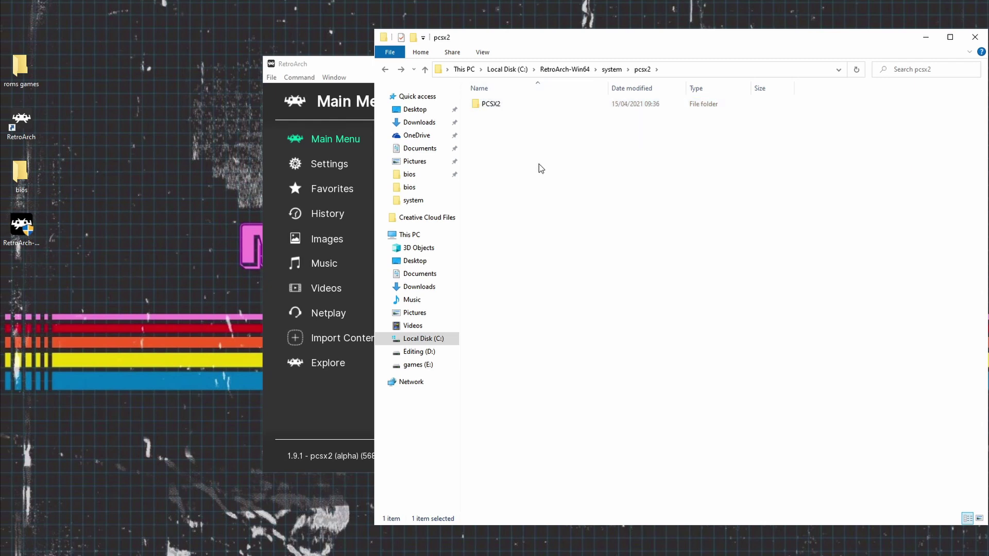
Move the inner PCSX2 folder up into the system folder, merging it with pcsx2, check its contents and close the file window
right_click(489, 104)
click(529, 343)
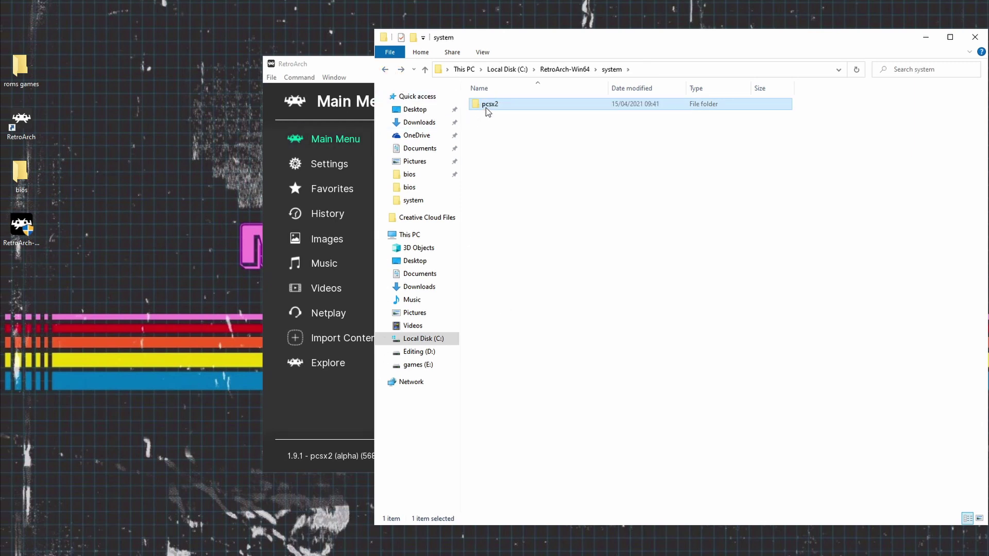
right_click(494, 131)
click(521, 222)
double_click(490, 105)
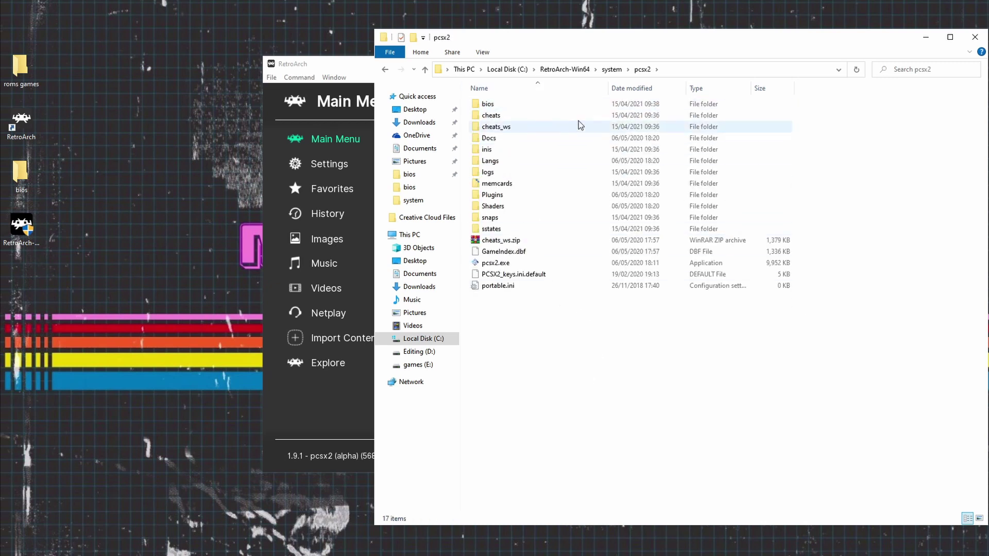
click(386, 72)
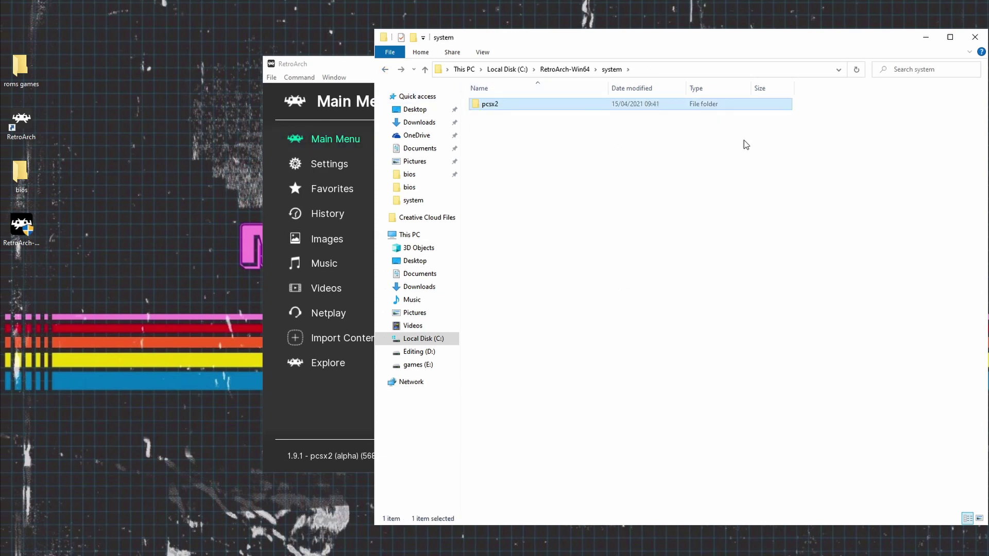
click(976, 38)
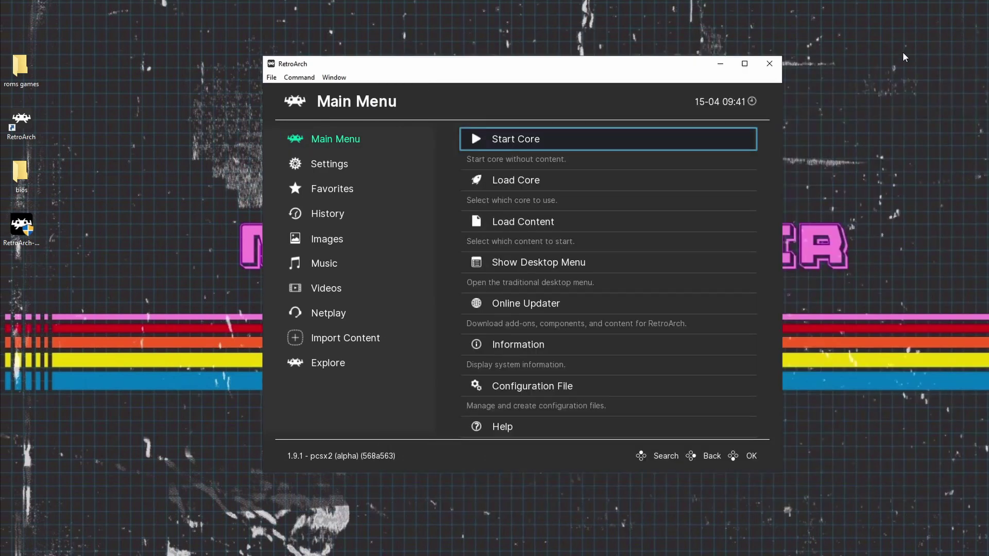
Load Scarface - The World Is Yours (USA).iso in RetroArch from roms games\PS2 on the desktop
click(520, 228)
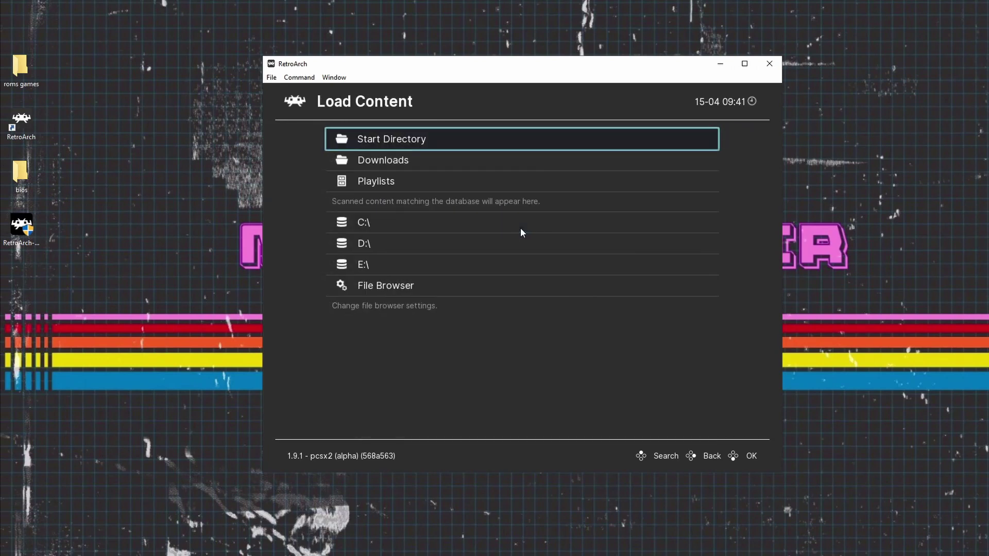
click(379, 220)
scroll(390, 304, down, 5)
scroll(390, 308, down, 7)
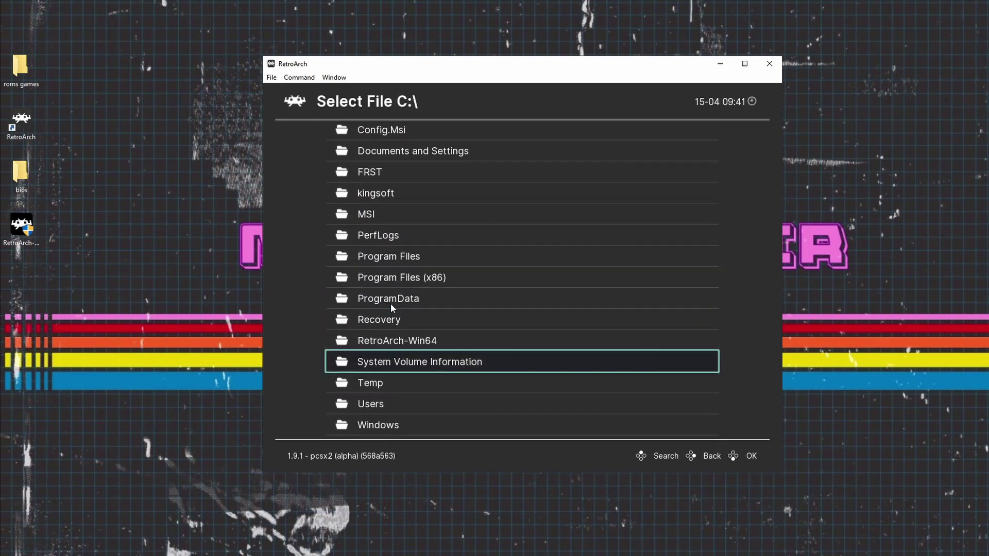
click(373, 400)
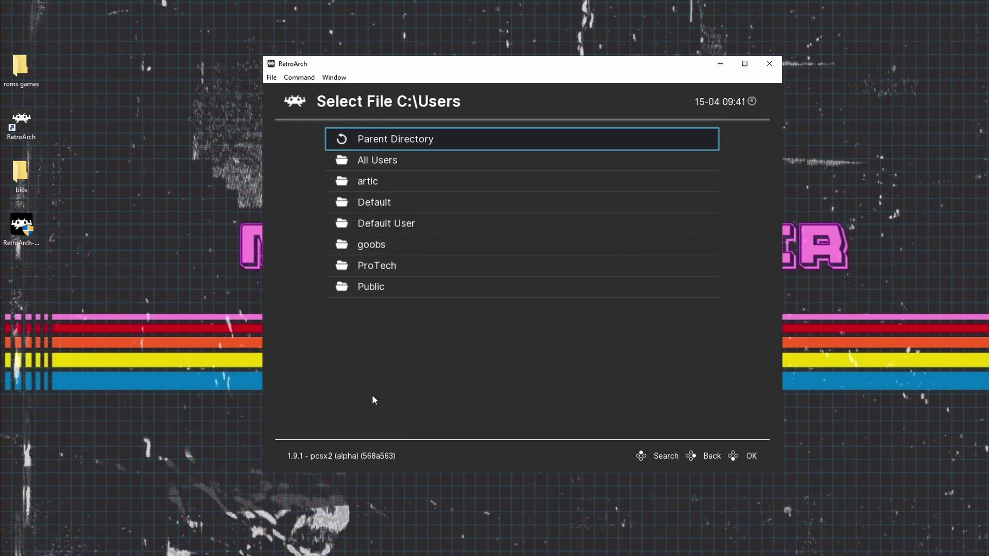
click(364, 245)
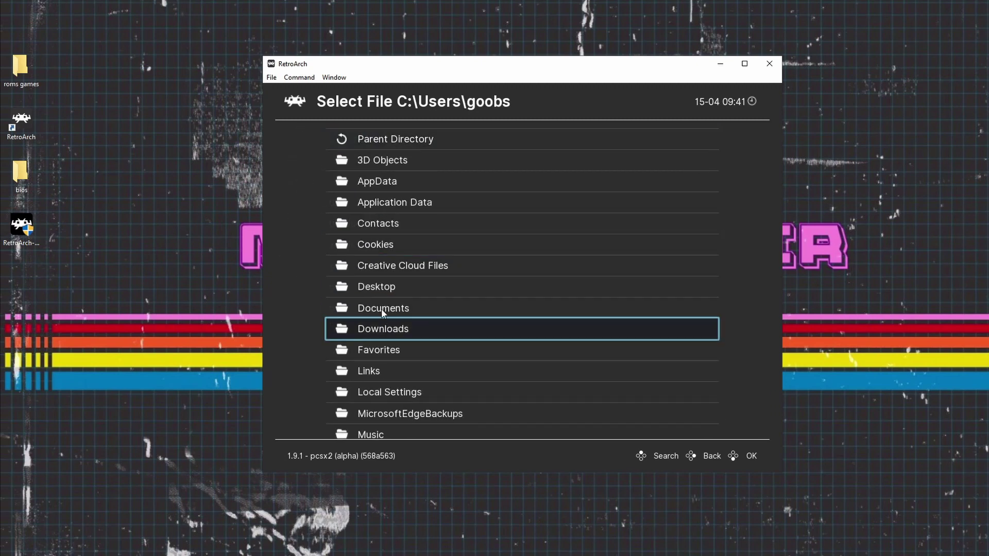
click(377, 288)
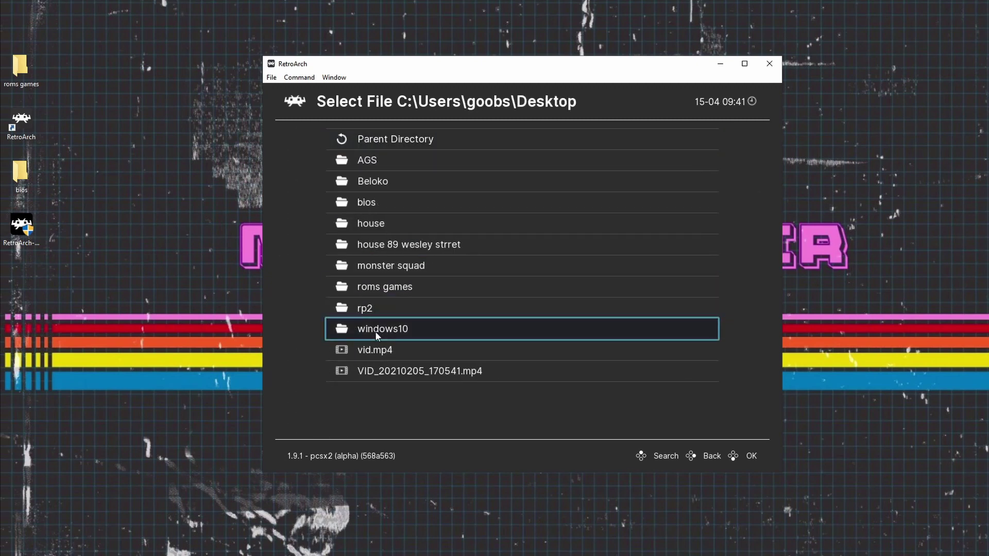
click(376, 289)
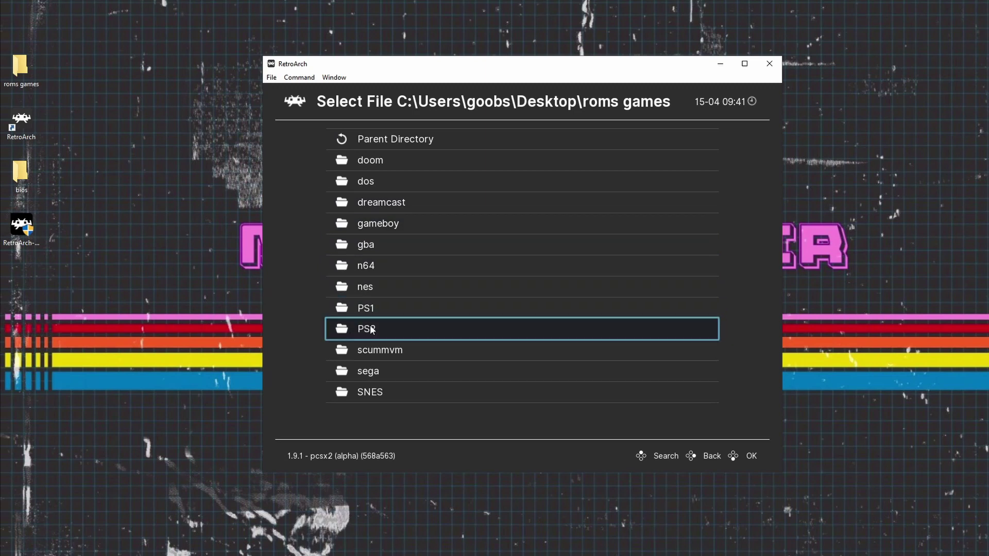
click(354, 329)
click(410, 204)
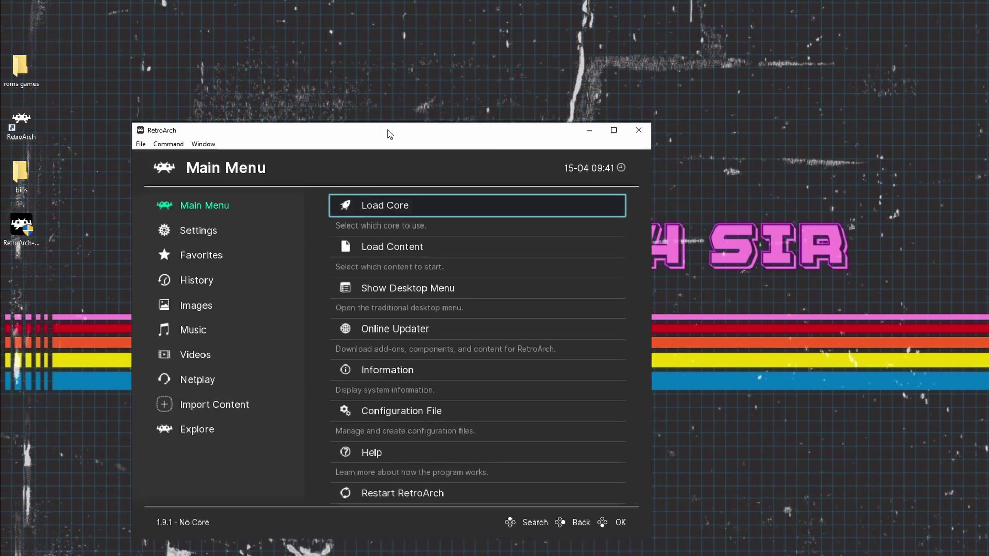
Shrink the RetroArch game window and reposition it near the middle of the desktop
drag(388, 130, 501, 78)
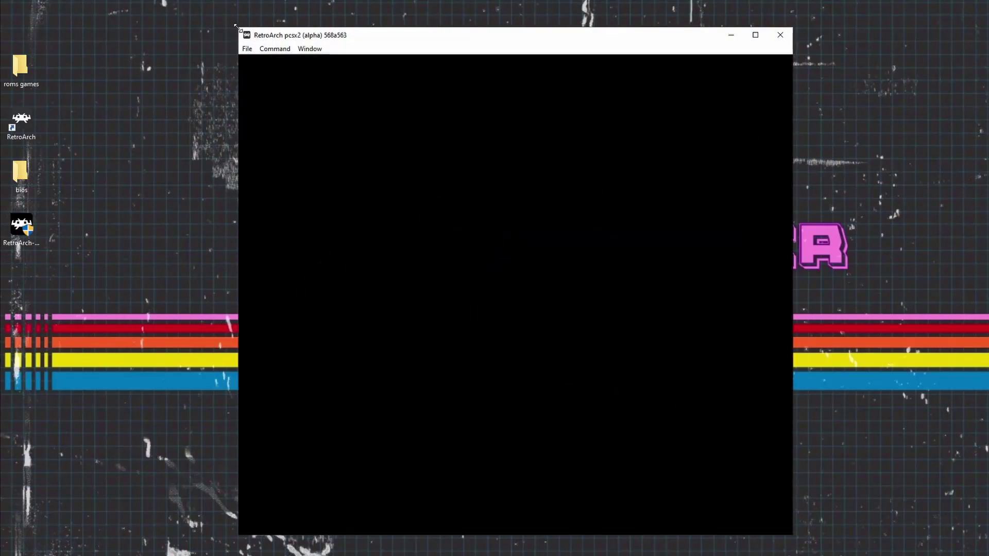
drag(239, 28, 355, 133)
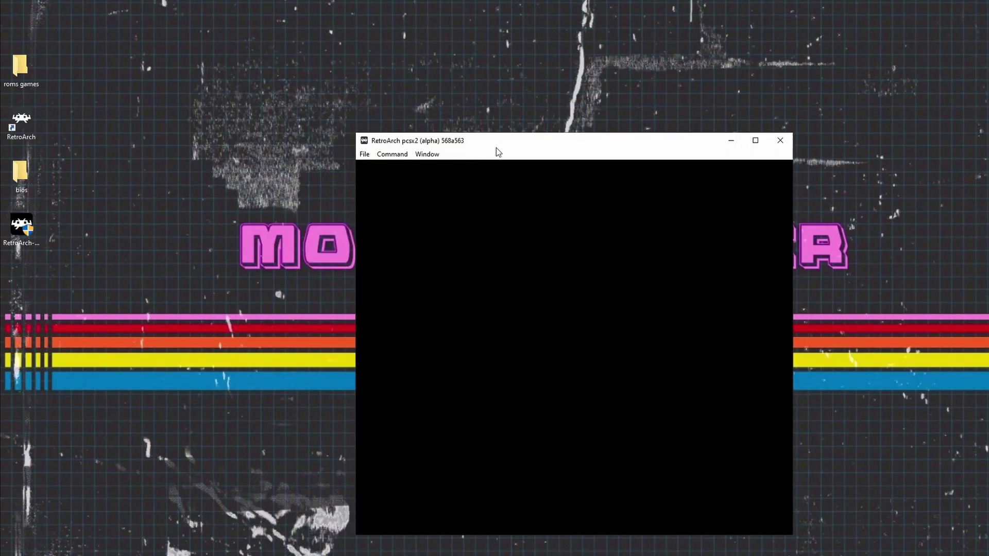
drag(496, 146, 444, 81)
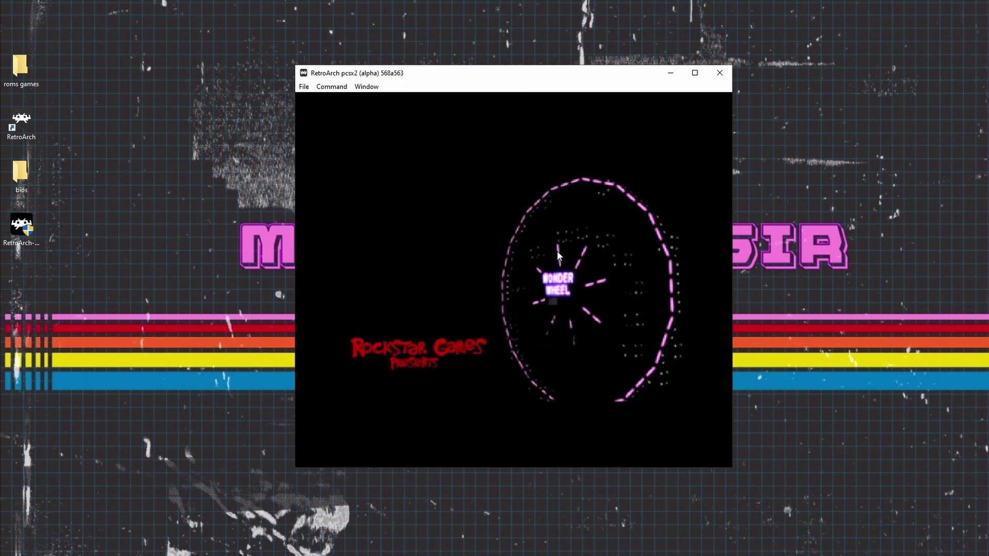
Set the PCSX2 core's Internal Resolution to 4x Native ~1440p 2K for the running game
key(F1)
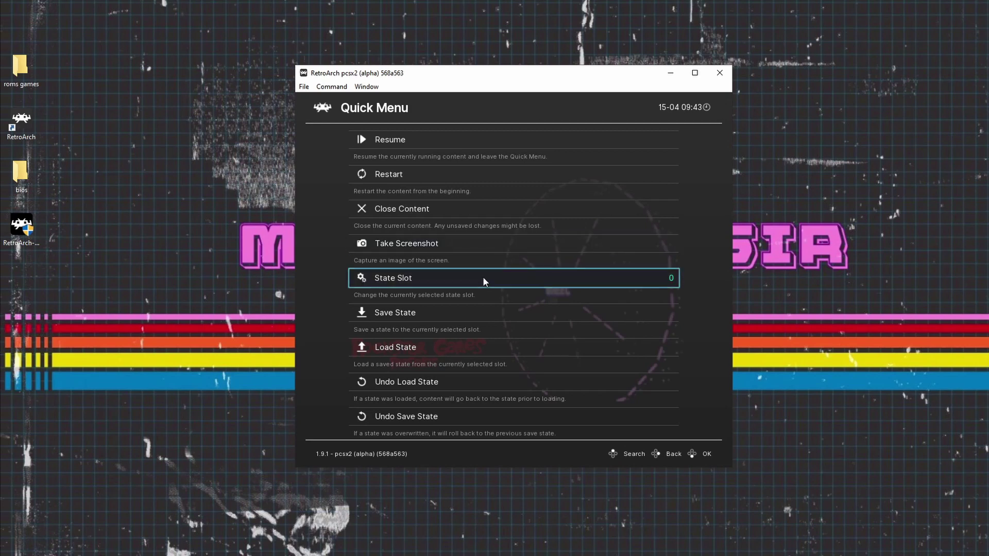
scroll(445, 213, down, 6)
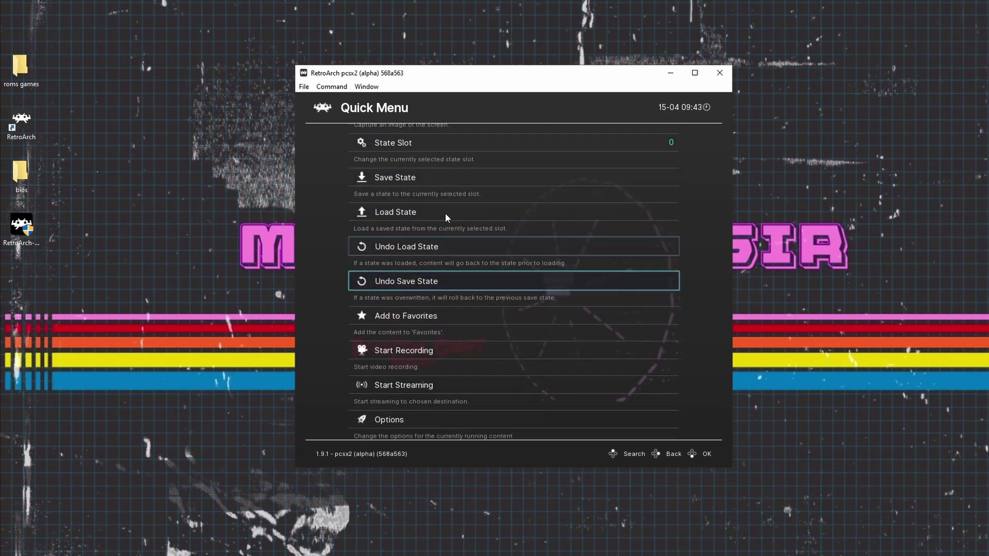
scroll(445, 212, down, 2)
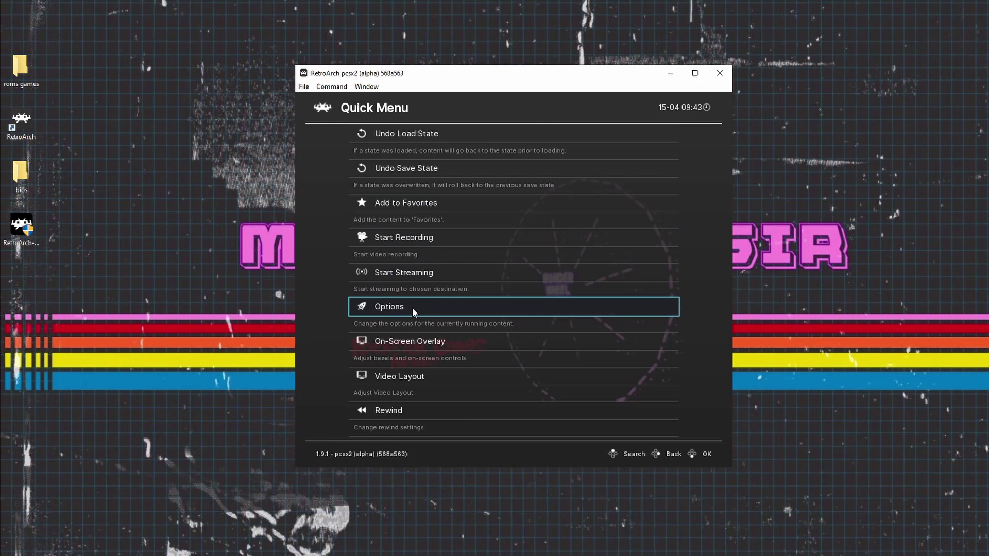
click(412, 308)
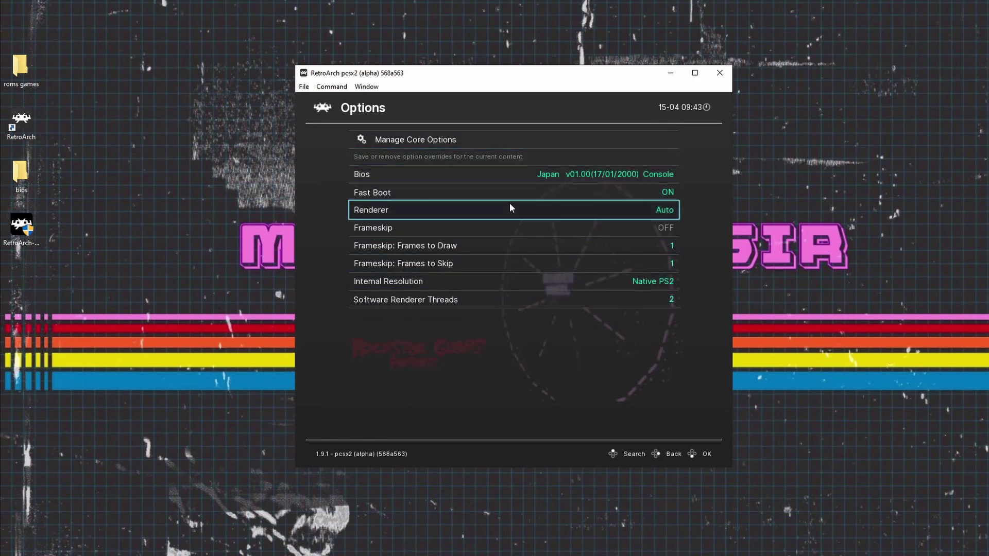
click(510, 282)
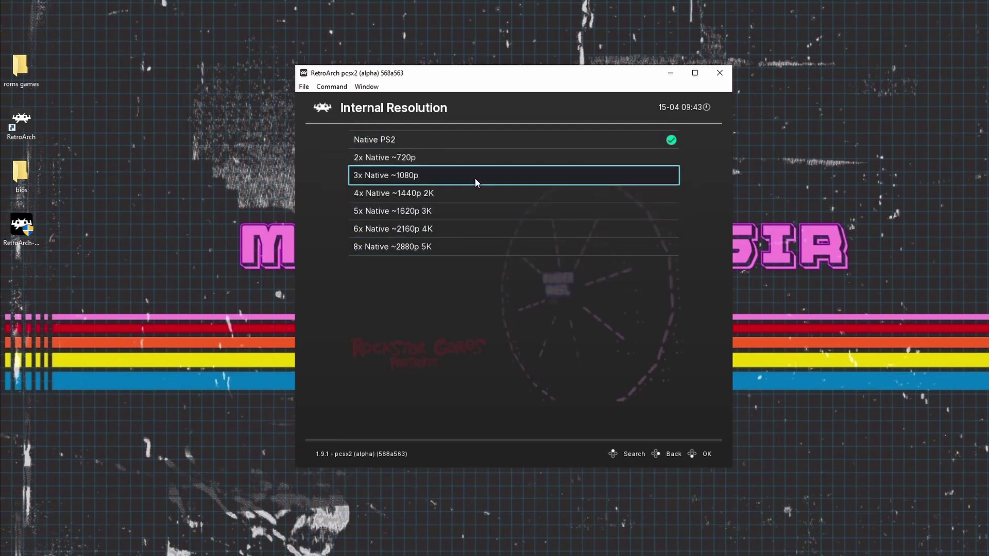
click(470, 193)
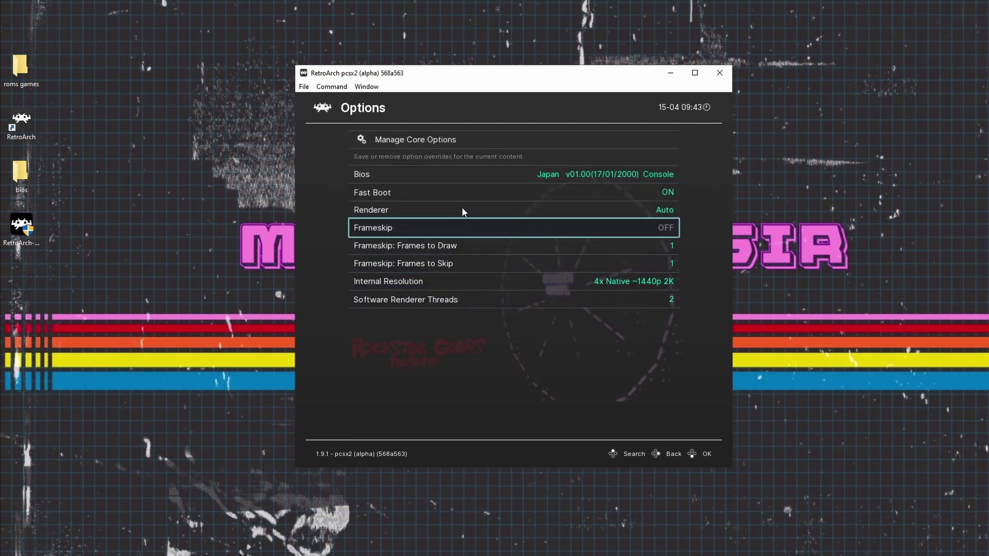
Open the Software Renderer Threads choices, return to the running game and move its window toward the desktop's lower-right corner
key(Escape)
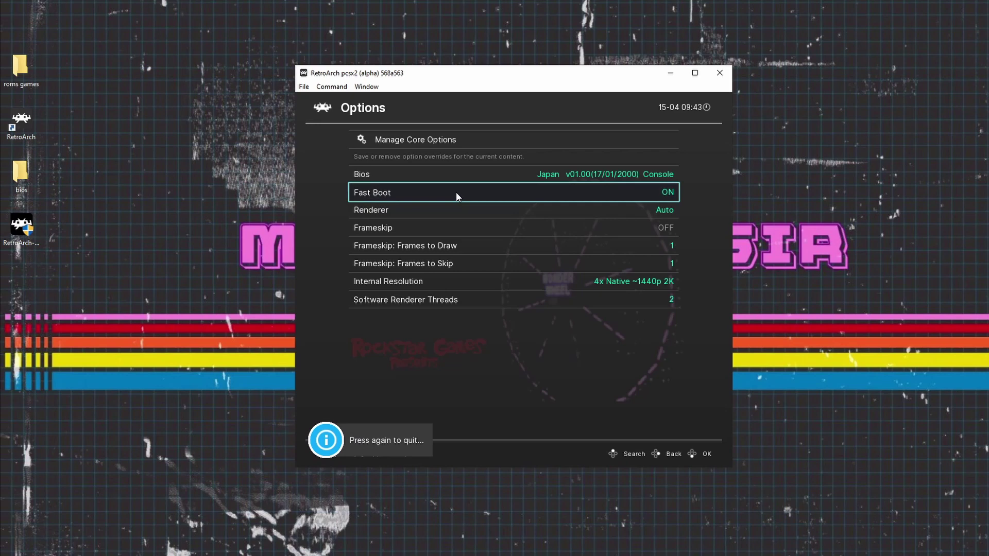
key(Return)
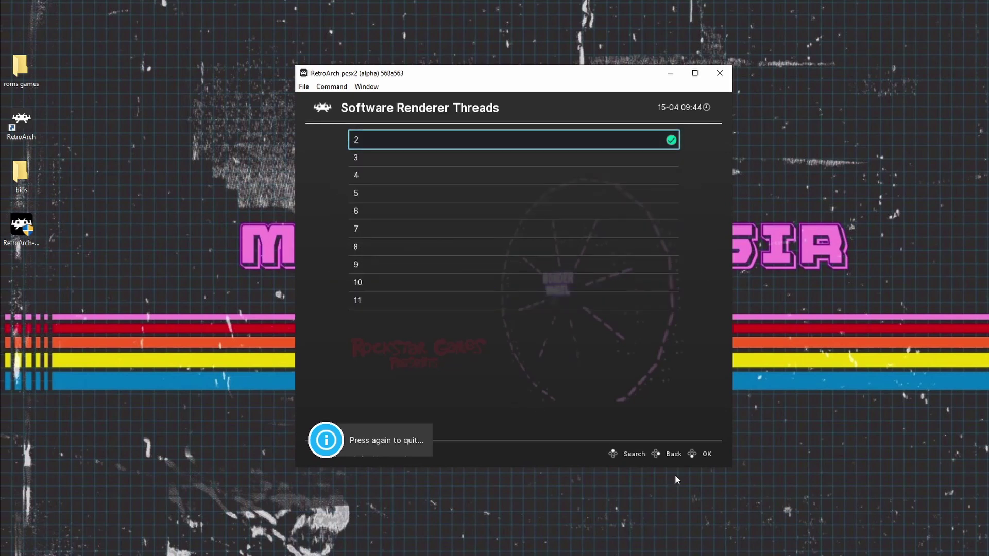
key(F1)
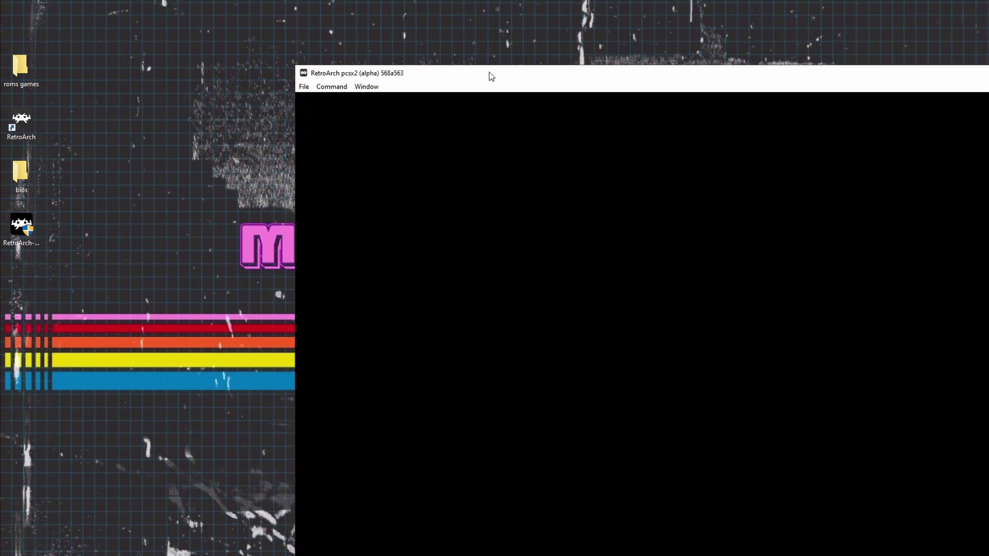
drag(296, 66, 694, 276)
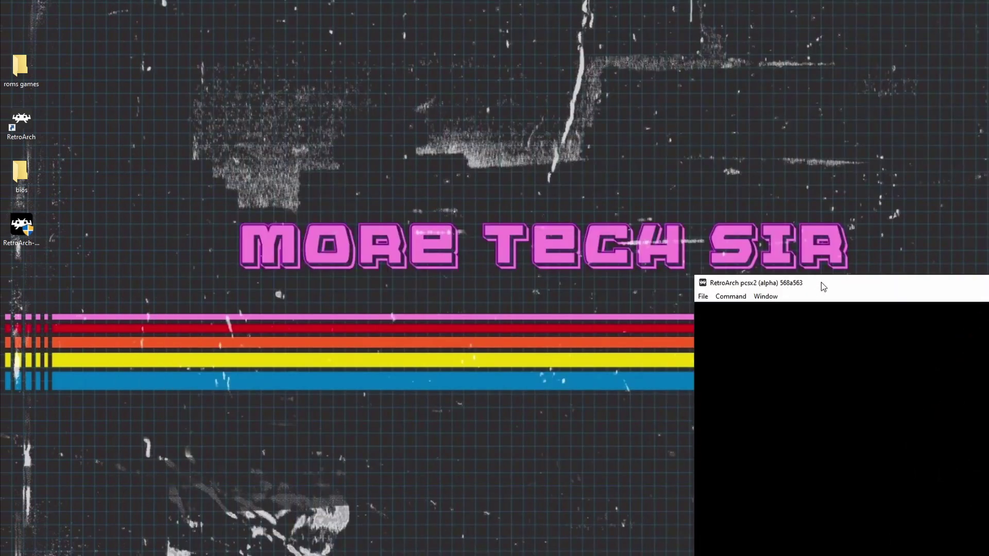